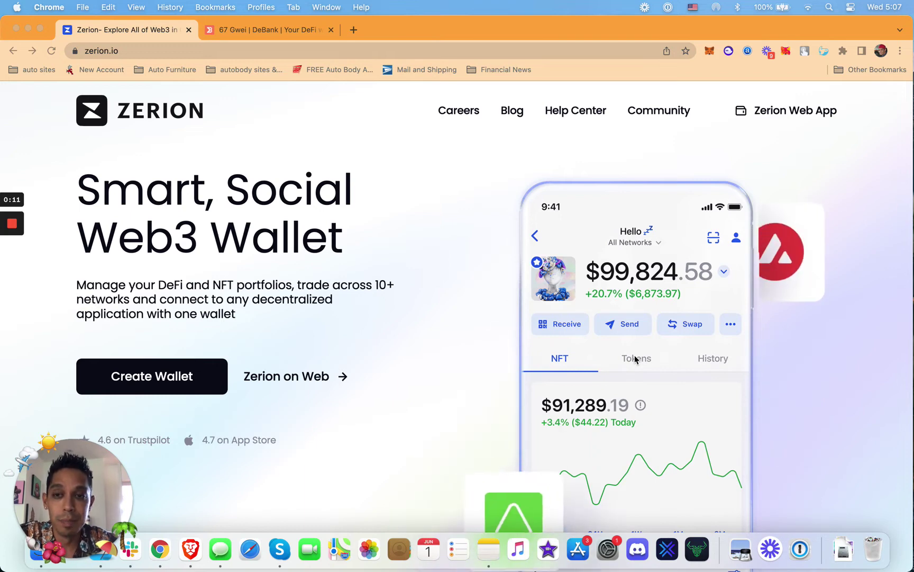
Step: Check the MetaMask wallet's token assets and recent activity, then glance at DeBank and return to Zerion
{"action": "left_click", "coordinate": [709, 52]}
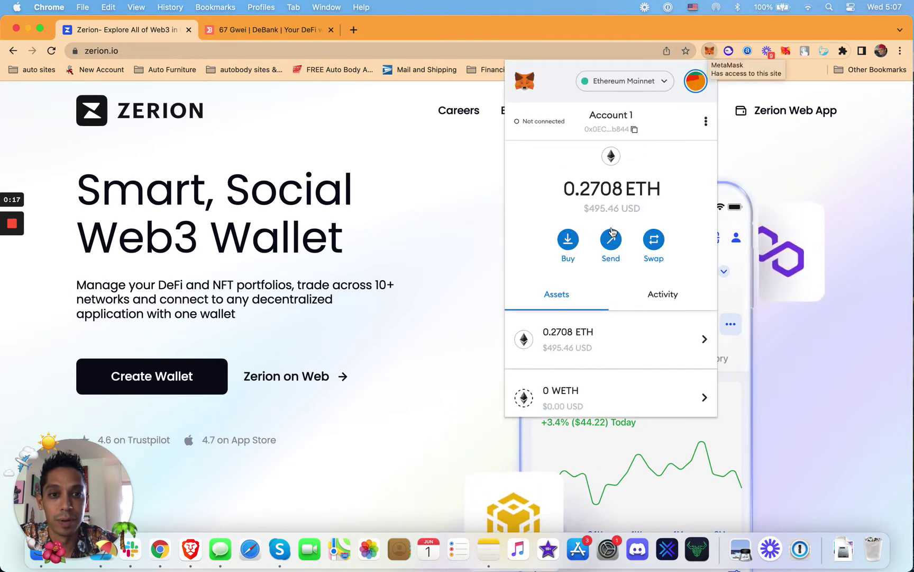
{"action": "scroll", "coordinate": [613, 233], "scroll_direction": "down", "scroll_amount": 2}
{"action": "scroll", "coordinate": [612, 233], "scroll_direction": "up", "scroll_amount": 2}
{"action": "left_click", "coordinate": [655, 299]}
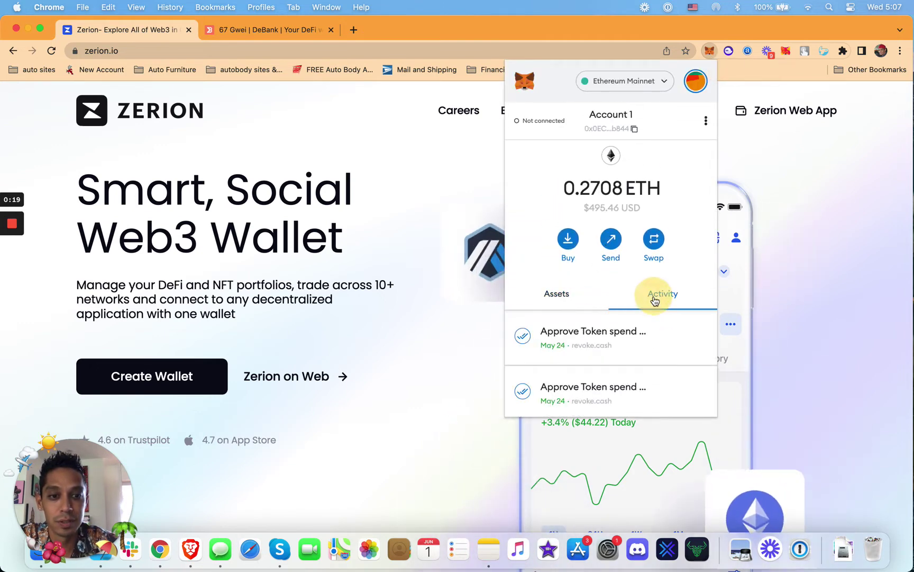
{"action": "left_click", "coordinate": [558, 295]}
{"action": "scroll", "coordinate": [590, 344], "scroll_direction": "down", "scroll_amount": 3}
{"action": "scroll", "coordinate": [590, 345], "scroll_direction": "down", "scroll_amount": 5}
{"action": "scroll", "coordinate": [639, 313], "scroll_direction": "up", "scroll_amount": 8}
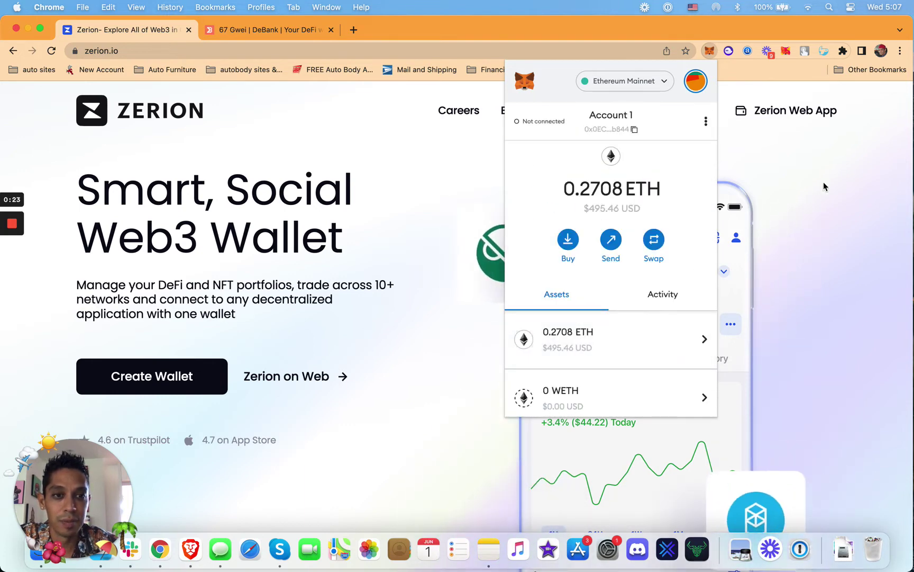
{"action": "left_click", "coordinate": [802, 142]}
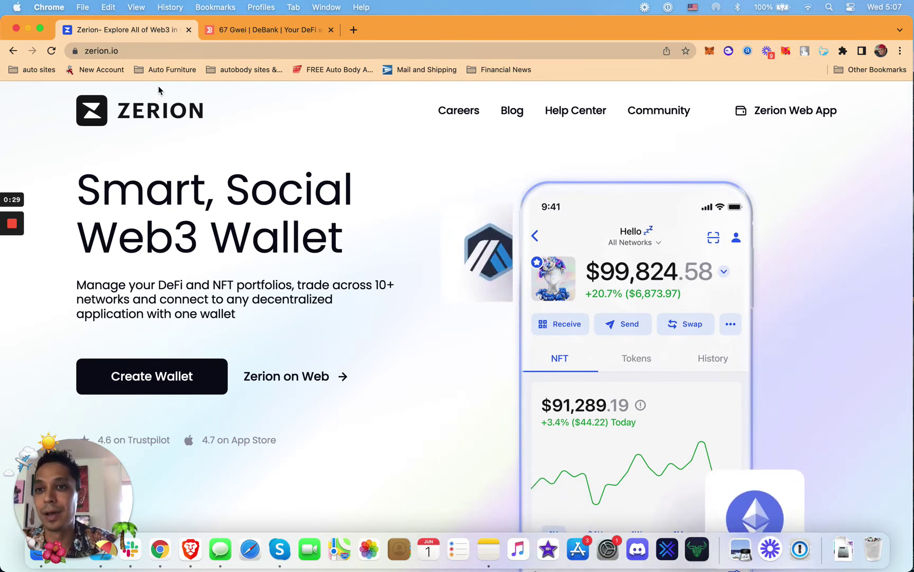
{"action": "left_click", "coordinate": [275, 33]}
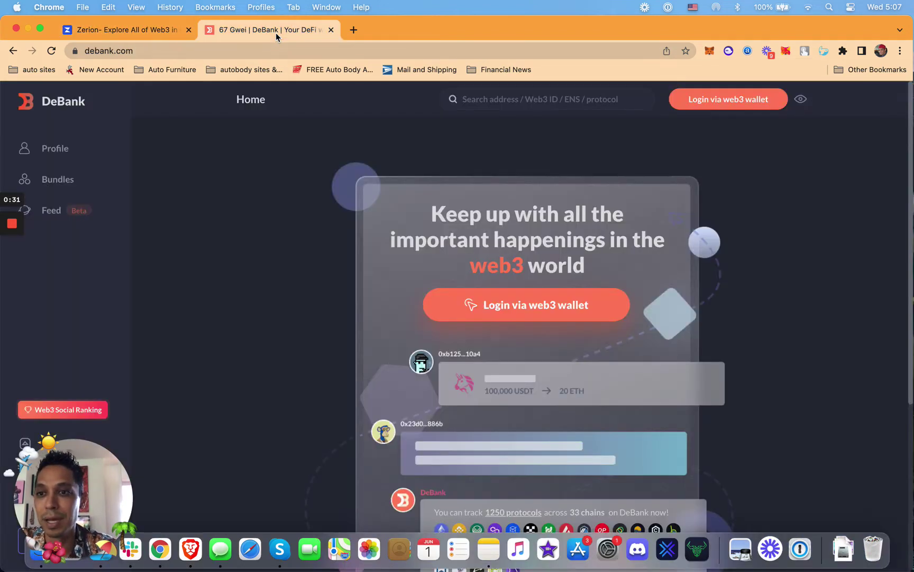
{"action": "left_click", "coordinate": [151, 29]}
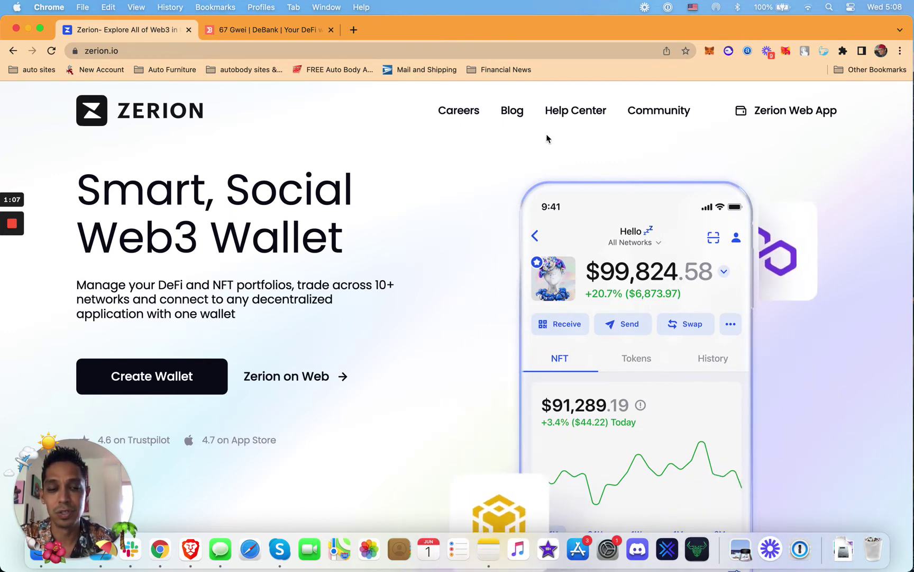
Step: Connect MetaMask Account 1 to the Zerion web app and reload its wallet overview
{"action": "left_click", "coordinate": [788, 116]}
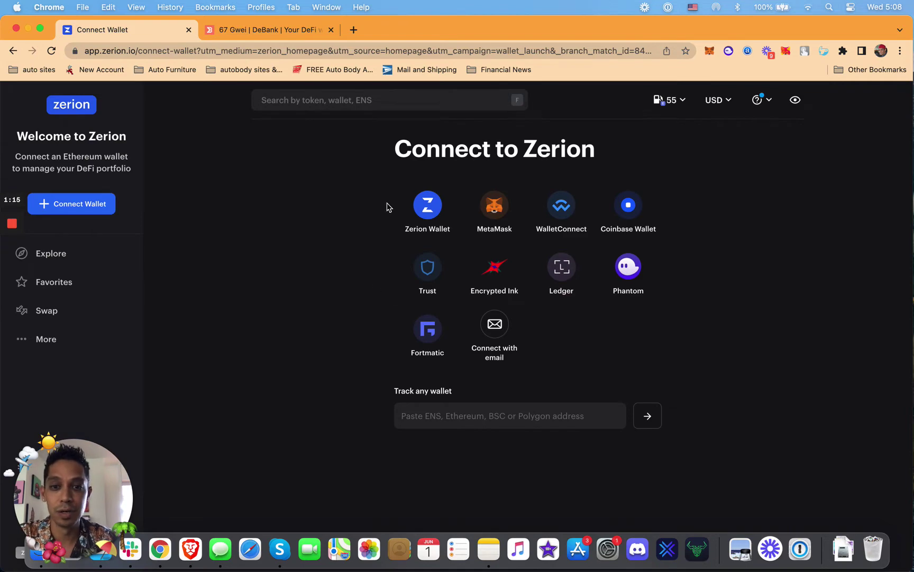
{"action": "left_click", "coordinate": [498, 208]}
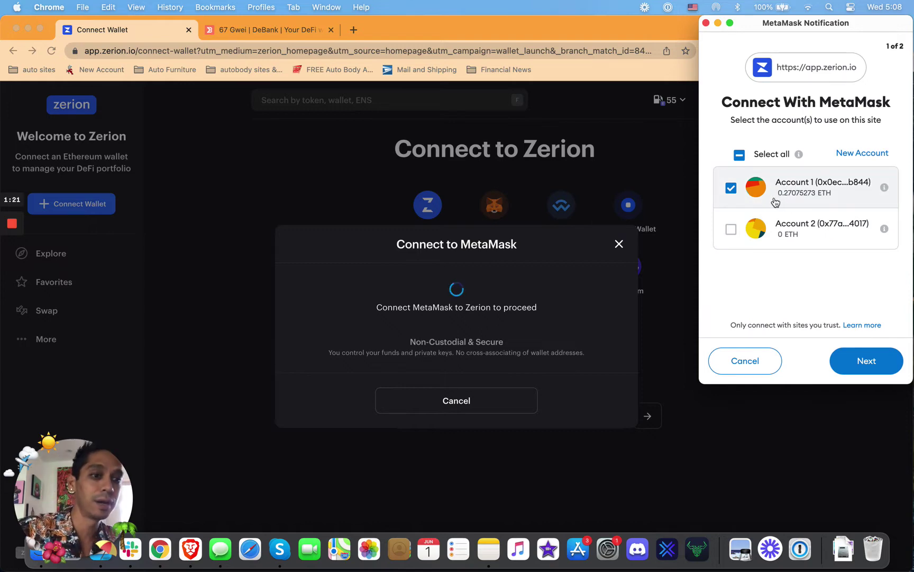
{"action": "left_click", "coordinate": [868, 366]}
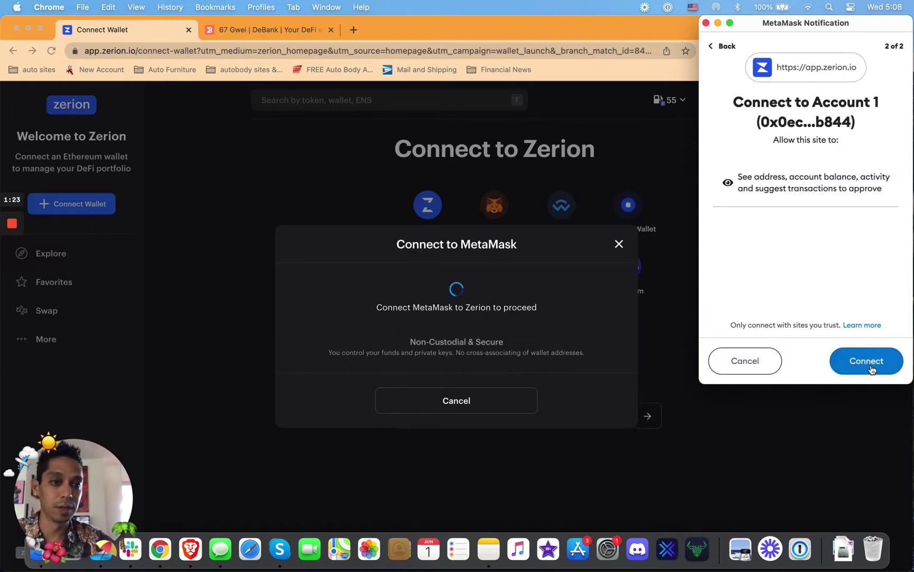
{"action": "left_click", "coordinate": [868, 362]}
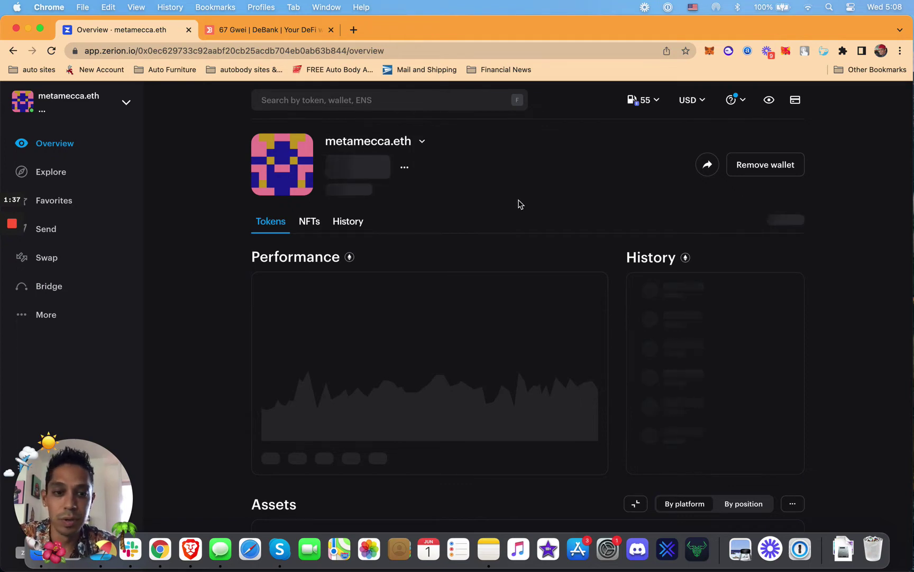
{"action": "scroll", "coordinate": [519, 203], "scroll_direction": "down", "scroll_amount": 1}
{"action": "scroll", "coordinate": [518, 203], "scroll_direction": "up", "scroll_amount": 2}
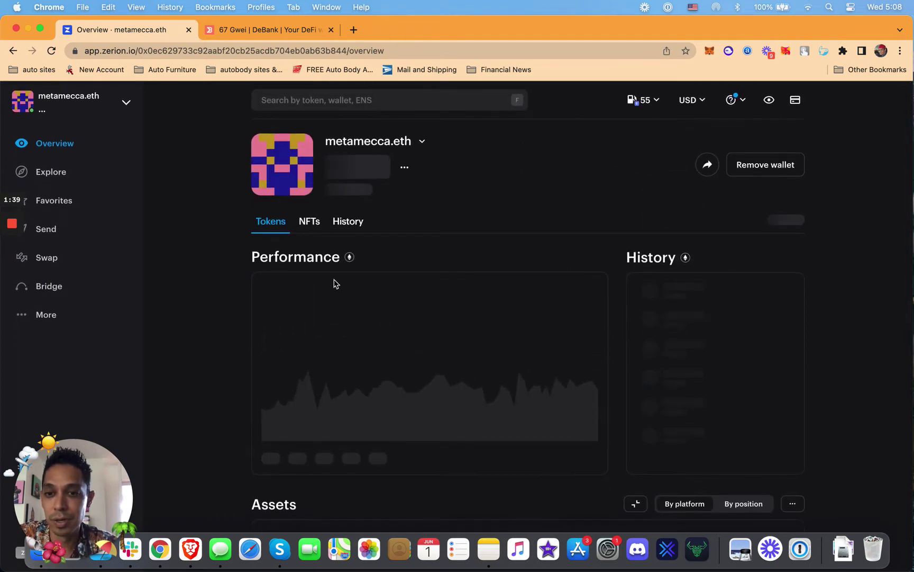
{"action": "left_click", "coordinate": [53, 53]}
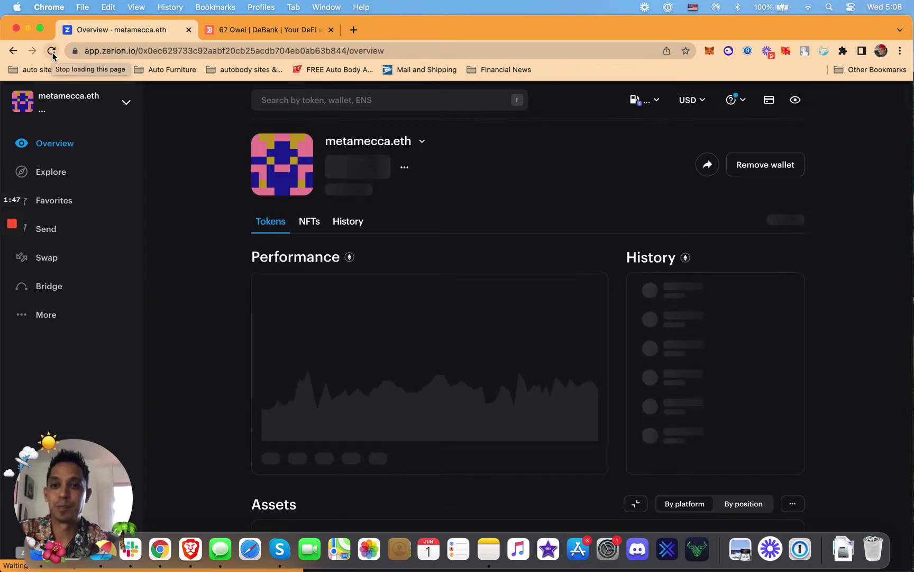
Step: Log in to DeBank with MetaMask Account 1 and browse its $6,868 multi-chain portfolio
{"action": "left_click", "coordinate": [272, 29]}
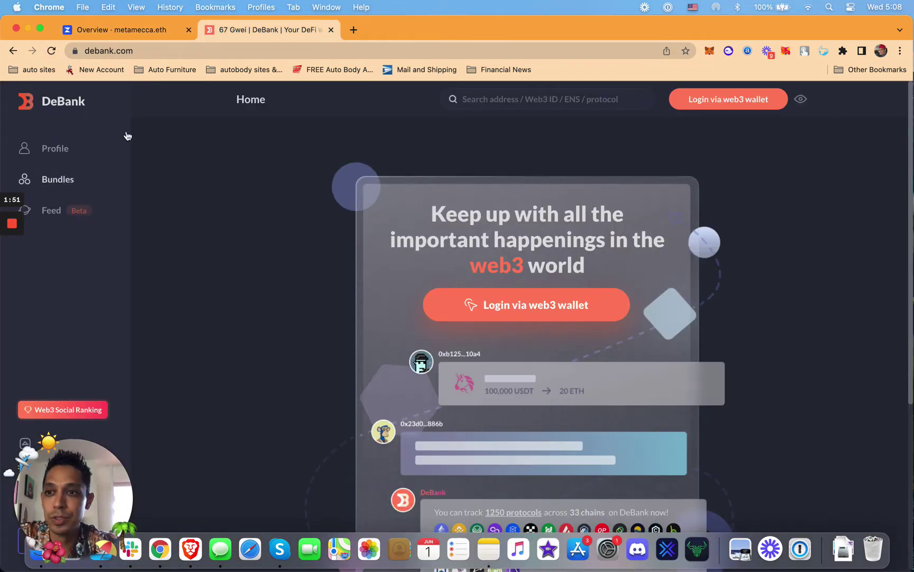
{"action": "left_click", "coordinate": [732, 102]}
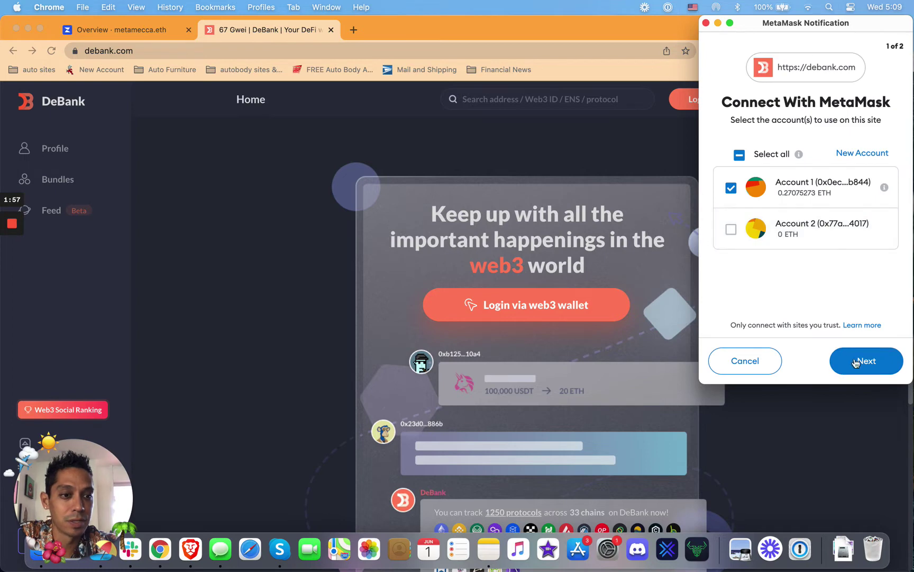
{"action": "left_click", "coordinate": [858, 365]}
{"action": "left_click", "coordinate": [858, 364]}
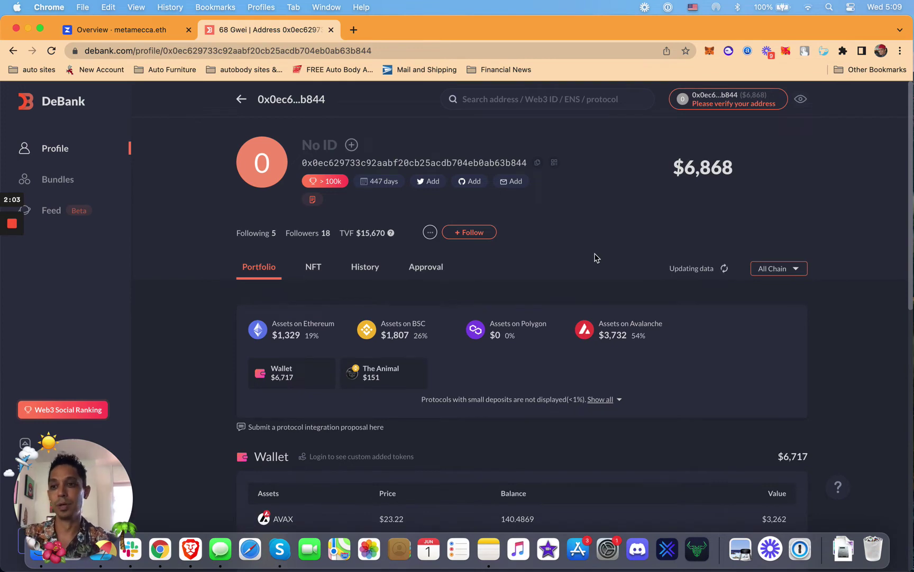
{"action": "scroll", "coordinate": [345, 222], "scroll_direction": "down", "scroll_amount": 4}
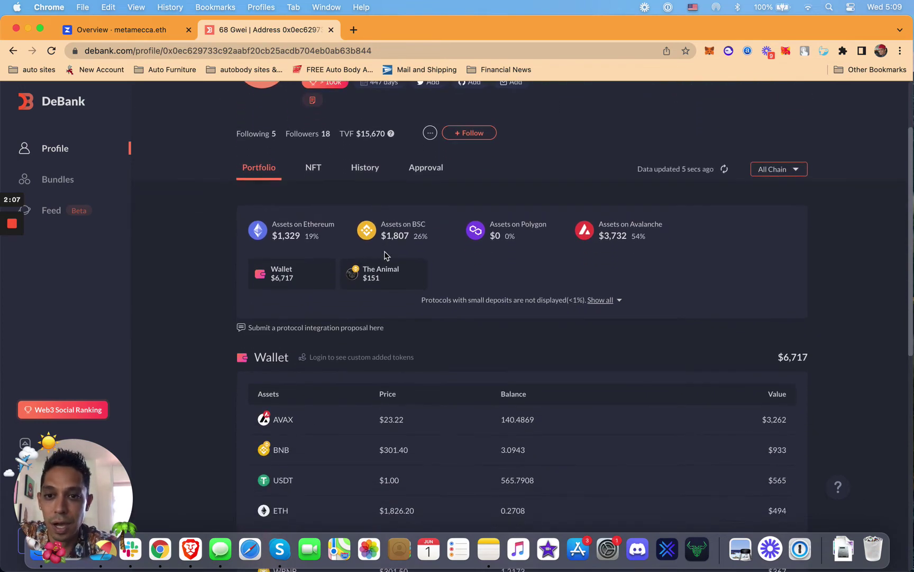
{"action": "scroll", "coordinate": [386, 244], "scroll_direction": "down", "scroll_amount": 1}
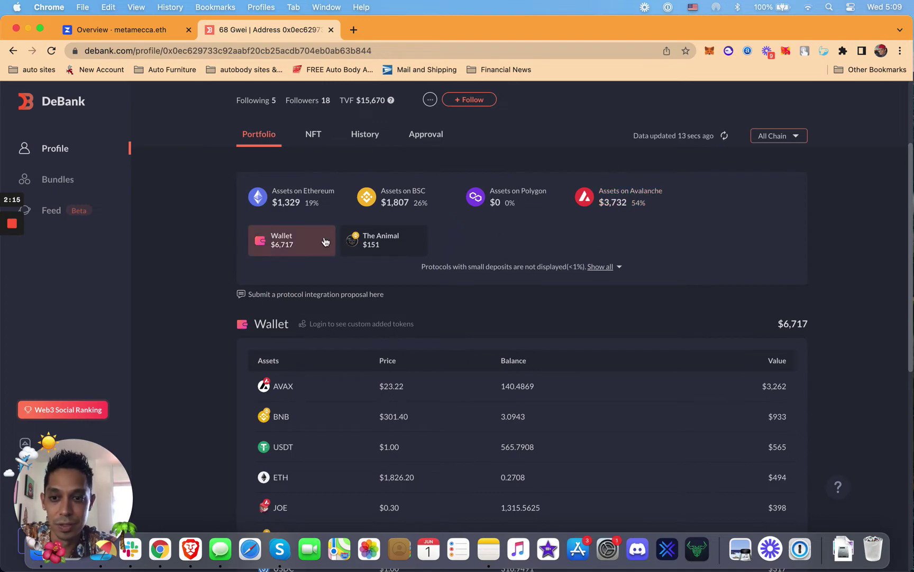
{"action": "scroll", "coordinate": [475, 315], "scroll_direction": "down", "scroll_amount": 3}
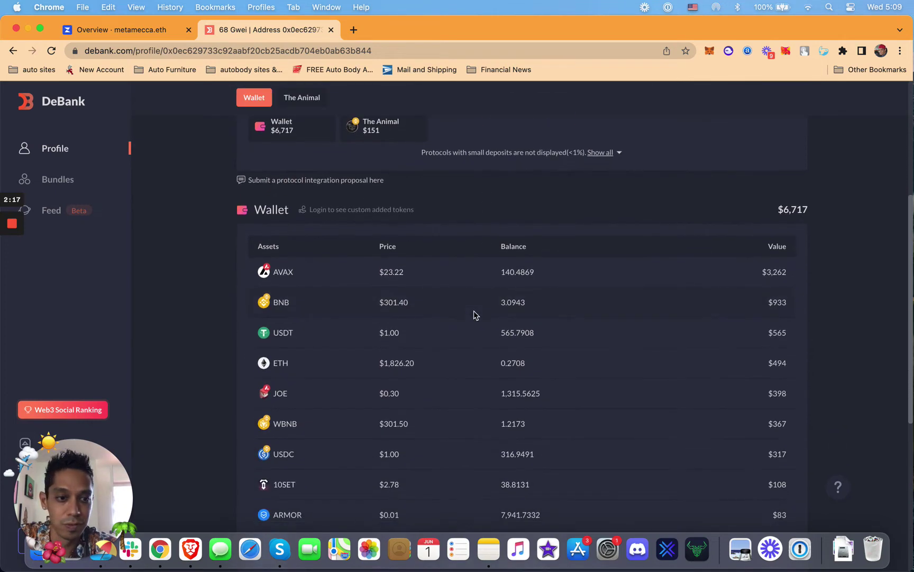
{"action": "scroll", "coordinate": [490, 398], "scroll_direction": "down", "scroll_amount": 5}
{"action": "scroll", "coordinate": [491, 399], "scroll_direction": "up", "scroll_amount": 10}
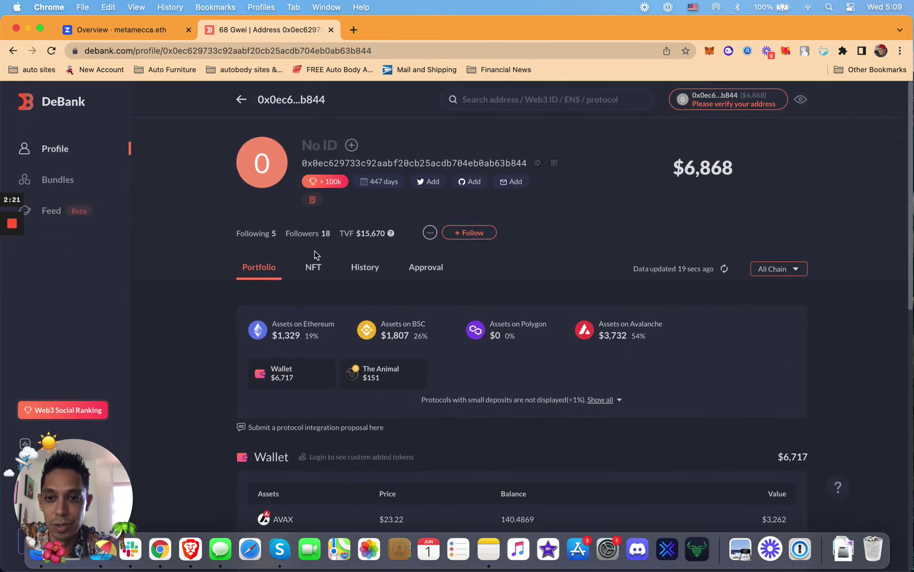
Step: Show the wallet's NFT holdings in DeBank and scroll through the collections
{"action": "left_click", "coordinate": [315, 259]}
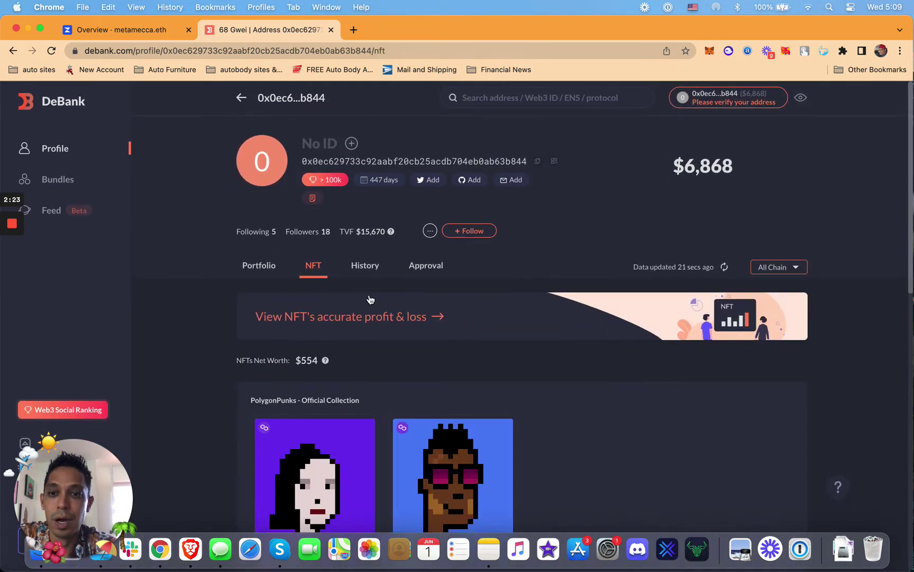
{"action": "scroll", "coordinate": [418, 184], "scroll_direction": "down", "scroll_amount": 10}
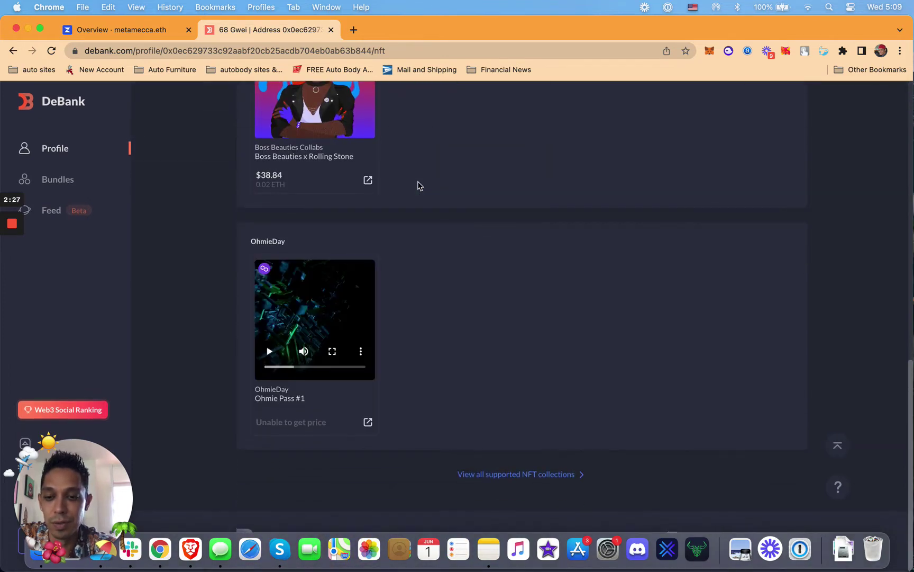
{"action": "scroll", "coordinate": [397, 268], "scroll_direction": "up", "scroll_amount": 6}
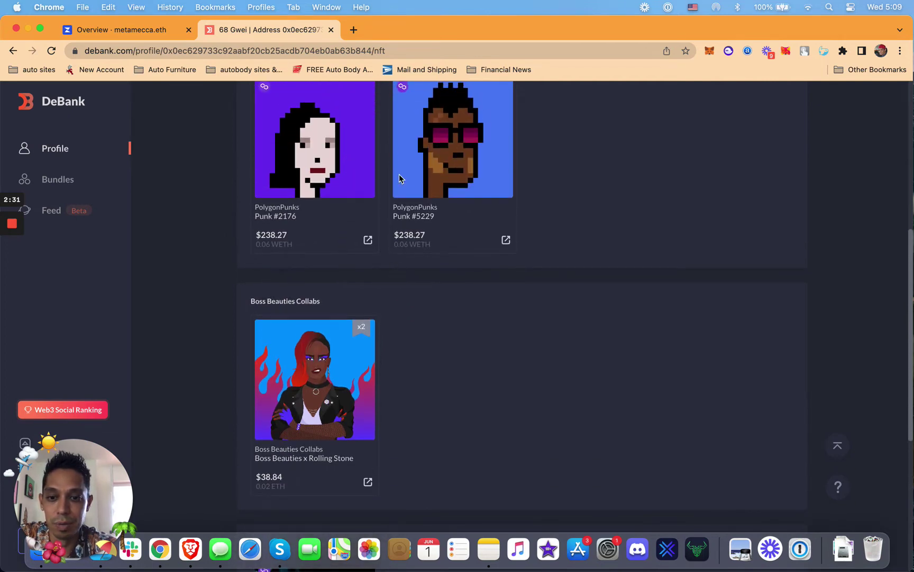
{"action": "scroll", "coordinate": [400, 178], "scroll_direction": "up", "scroll_amount": 3}
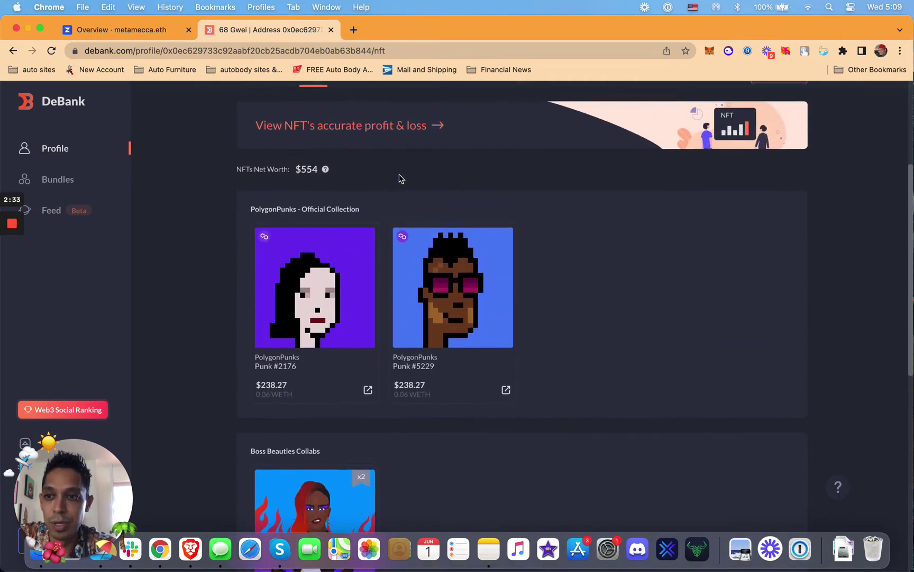
{"action": "scroll", "coordinate": [400, 178], "scroll_direction": "down", "scroll_amount": 1}
Step: Open the NFT profit & loss table and scroll through entry prices, exit prices and P&L
{"action": "left_click", "coordinate": [388, 123]}
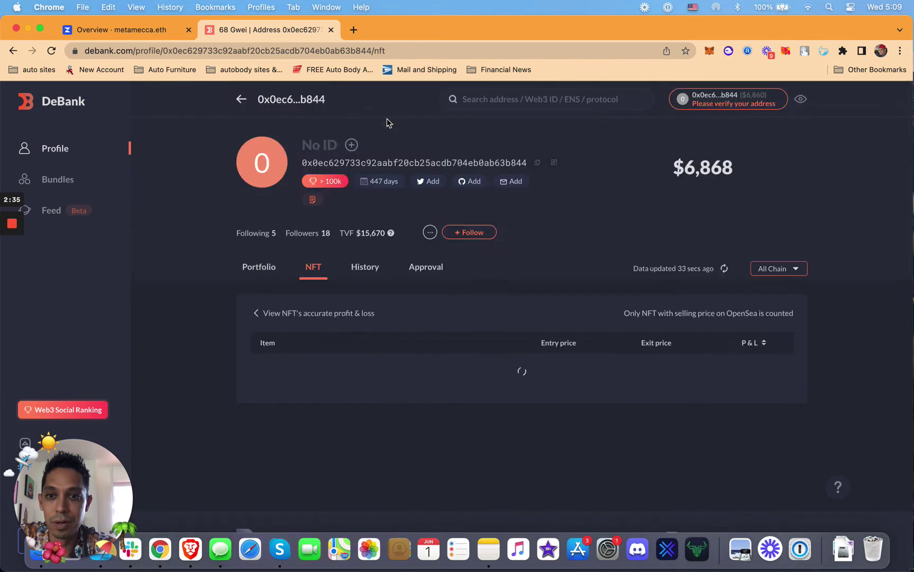
{"action": "scroll", "coordinate": [427, 371], "scroll_direction": "down", "scroll_amount": 3}
{"action": "scroll", "coordinate": [483, 360], "scroll_direction": "down", "scroll_amount": 10}
{"action": "scroll", "coordinate": [573, 420], "scroll_direction": "down", "scroll_amount": 10}
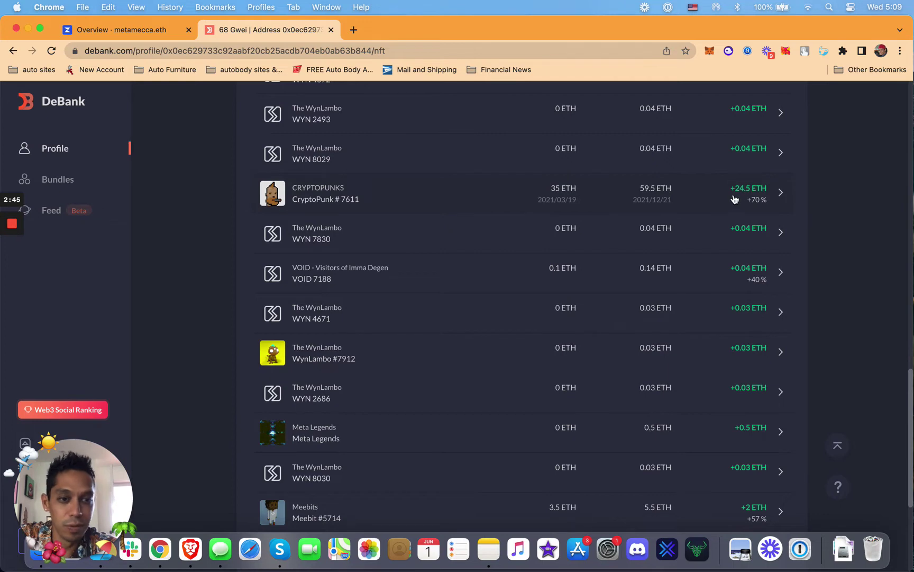
{"action": "scroll", "coordinate": [547, 251], "scroll_direction": "up", "scroll_amount": 2}
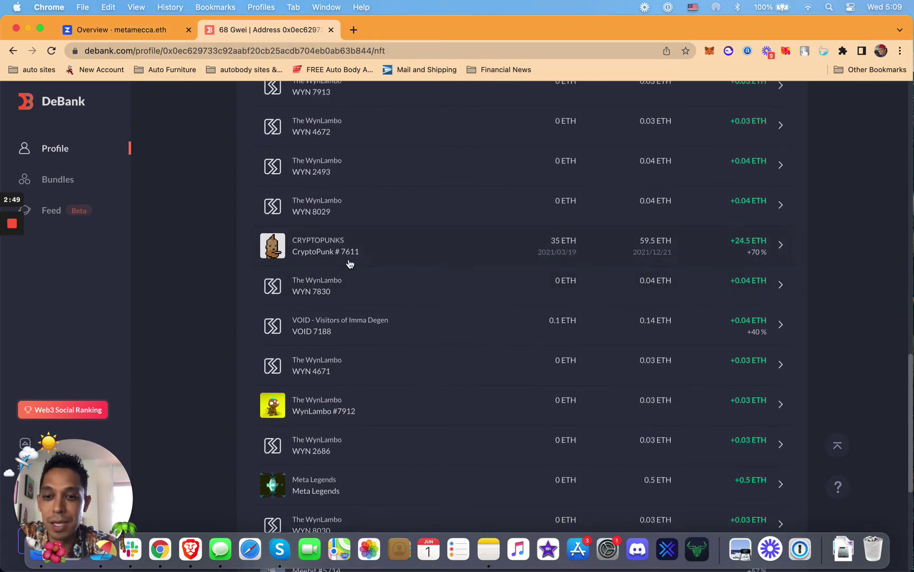
Step: Back in Zerion, open the NFTs tab and scroll through CryptoPunk #8682, CryptoTyan #1569 and others
{"action": "left_click", "coordinate": [107, 36]}
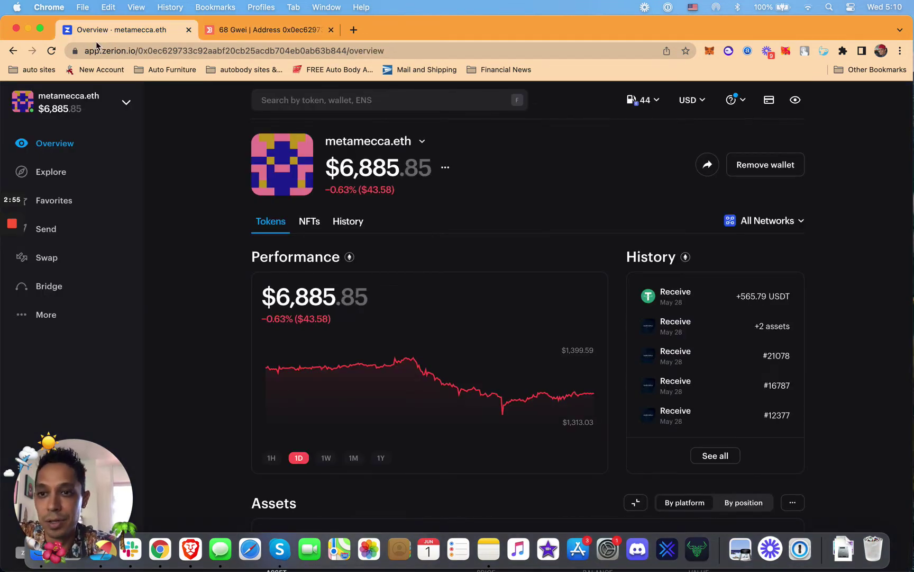
{"action": "left_click", "coordinate": [312, 222]}
{"action": "scroll", "coordinate": [410, 390], "scroll_direction": "down", "scroll_amount": 3}
{"action": "scroll", "coordinate": [409, 389], "scroll_direction": "down", "scroll_amount": 3}
{"action": "scroll", "coordinate": [587, 339], "scroll_direction": "down", "scroll_amount": 3}
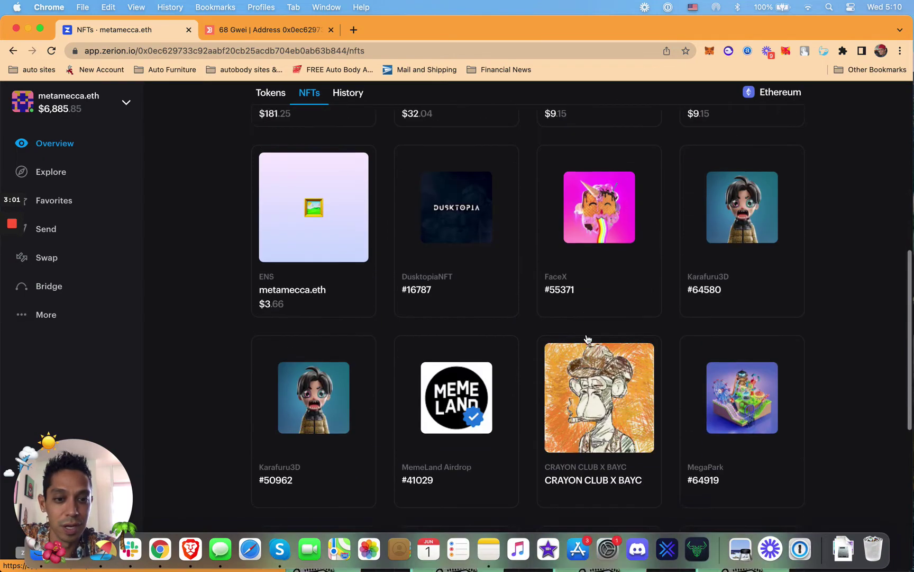
{"action": "scroll", "coordinate": [588, 339], "scroll_direction": "down", "scroll_amount": 3}
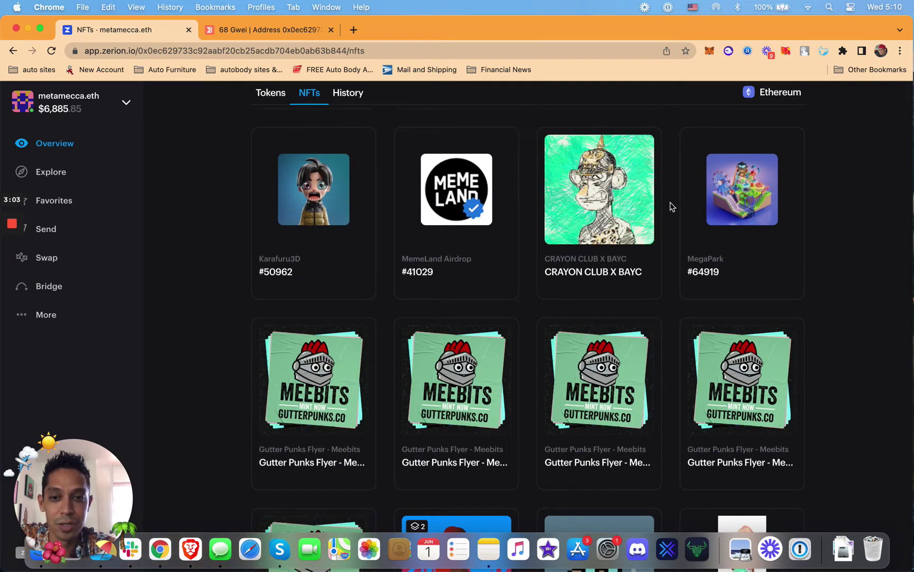
{"action": "scroll", "coordinate": [671, 206], "scroll_direction": "down", "scroll_amount": 3}
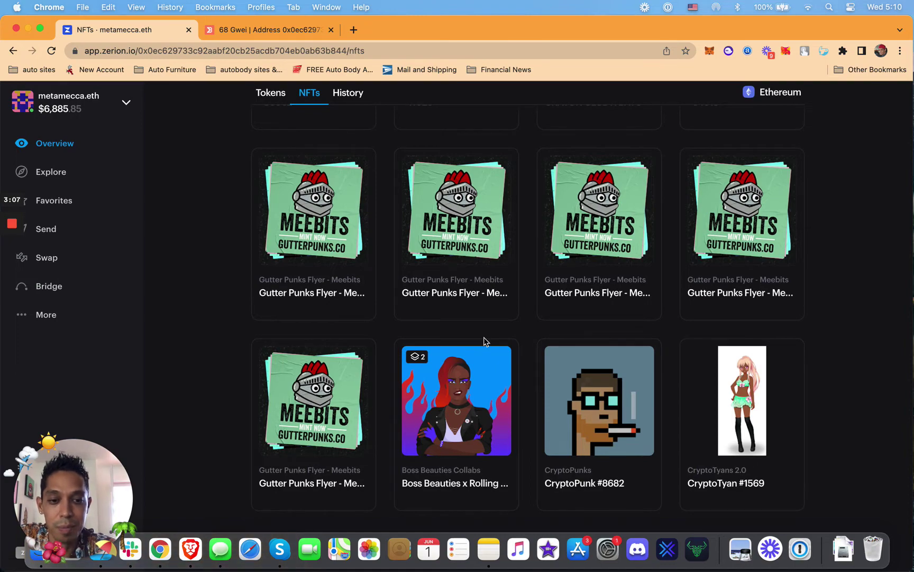
{"action": "scroll", "coordinate": [486, 341], "scroll_direction": "up", "scroll_amount": 5}
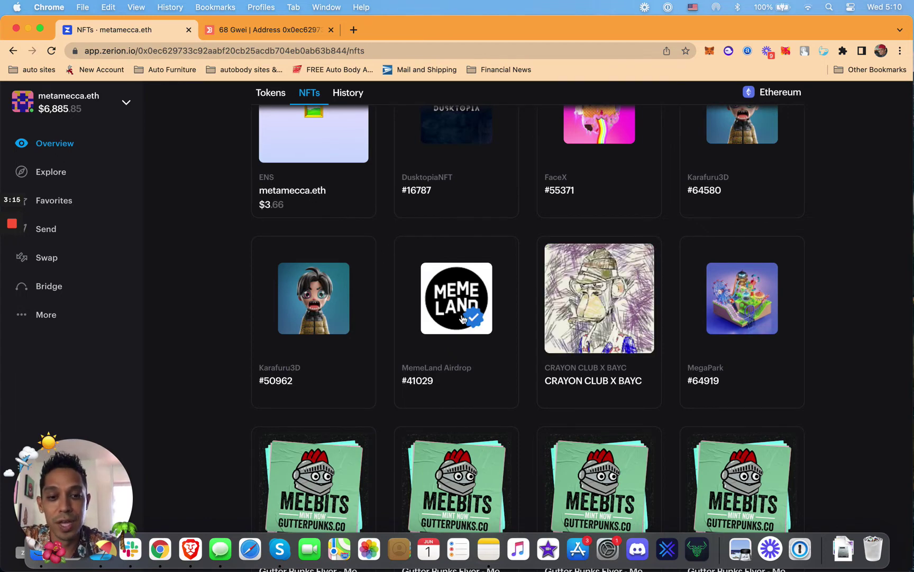
{"action": "scroll", "coordinate": [600, 445], "scroll_direction": "down", "scroll_amount": 5}
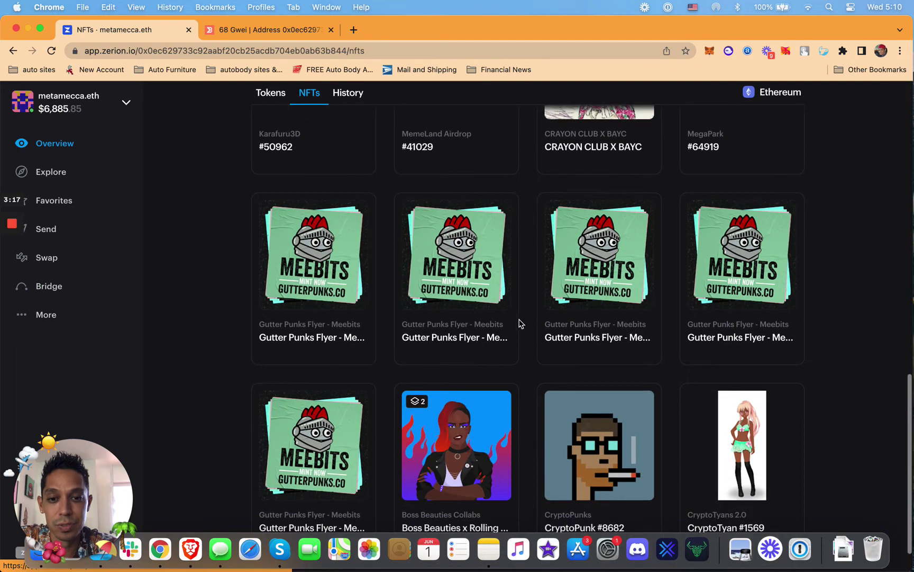
Step: Open the Gutter Punks Flyer - Meebits NFT card to see its $0.00 equity and last price
{"action": "left_click", "coordinate": [460, 286]}
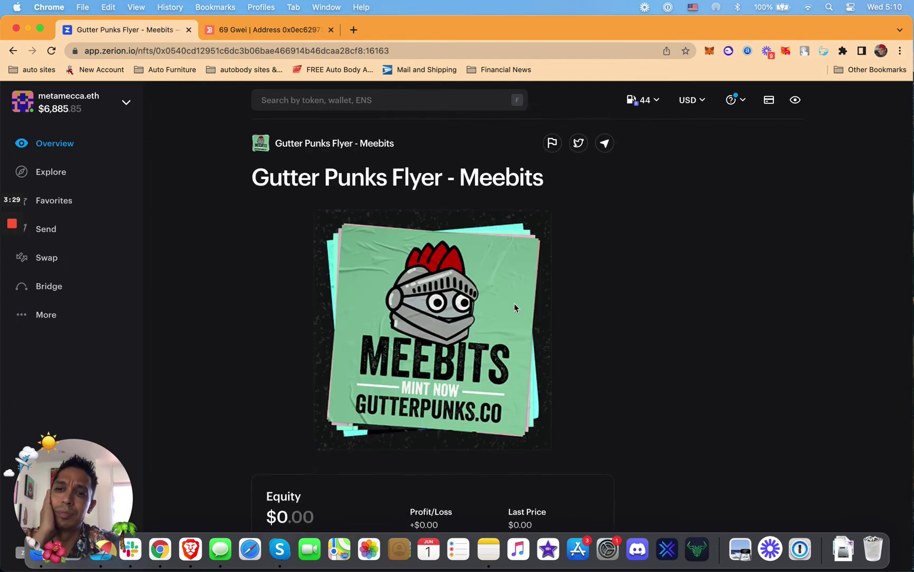
{"action": "scroll", "coordinate": [423, 362], "scroll_direction": "down", "scroll_amount": 2}
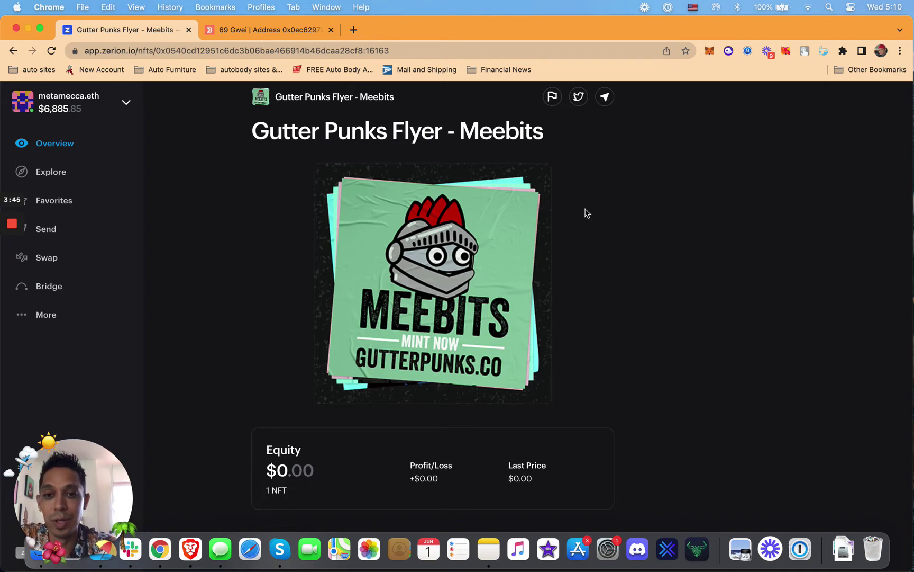
Step: Go back to the NFT list and scroll to its $235.28 total floor-price value
{"action": "left_click", "coordinate": [13, 51]}
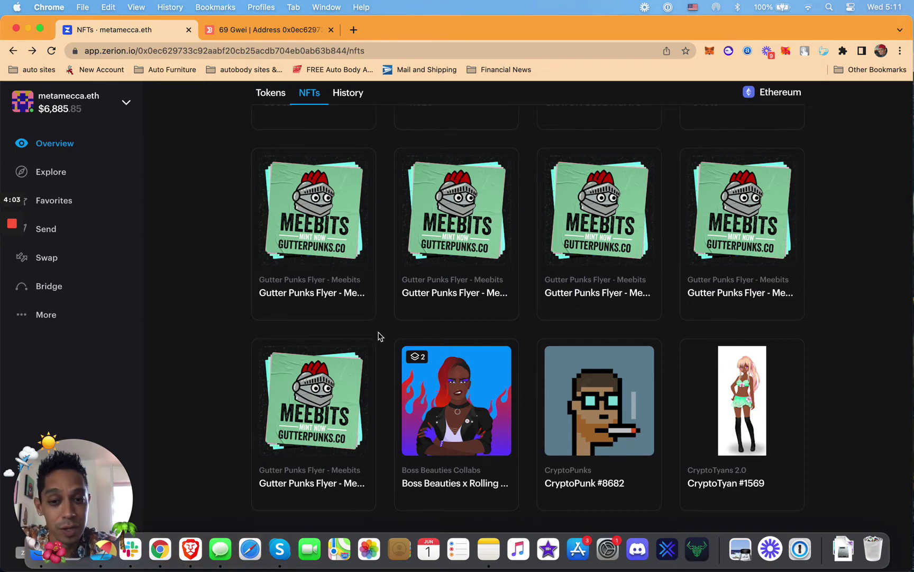
{"action": "scroll", "coordinate": [378, 335], "scroll_direction": "up", "scroll_amount": 5}
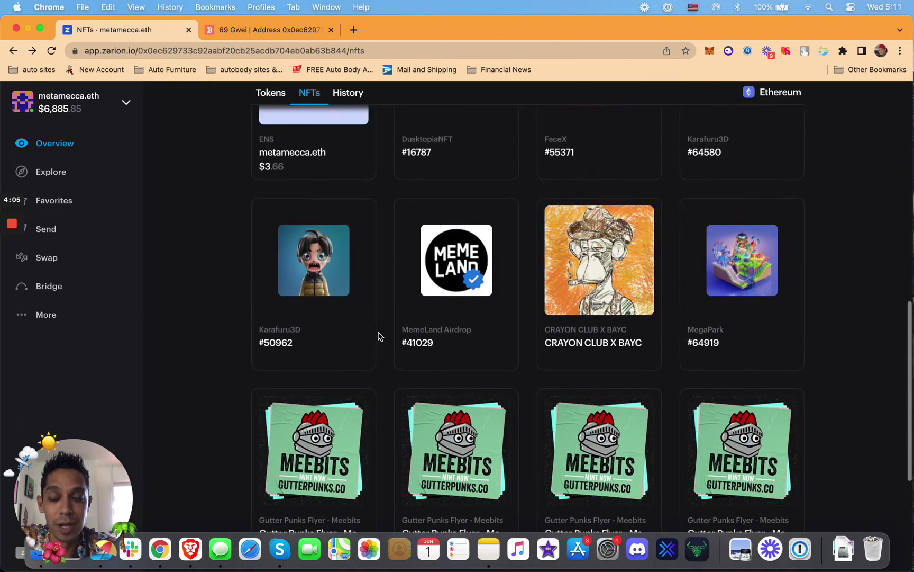
{"action": "scroll", "coordinate": [377, 335], "scroll_direction": "up", "scroll_amount": 6}
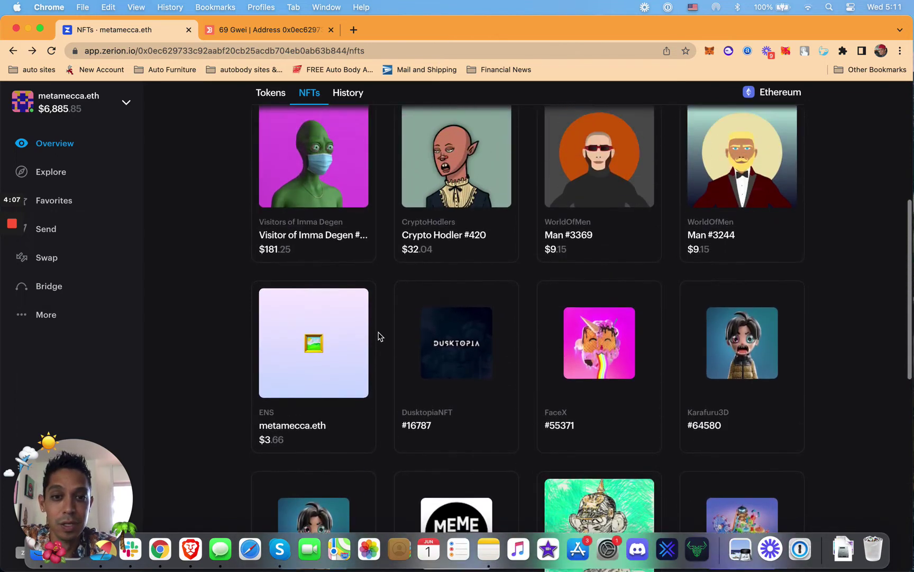
{"action": "scroll", "coordinate": [378, 335], "scroll_direction": "up", "scroll_amount": 2}
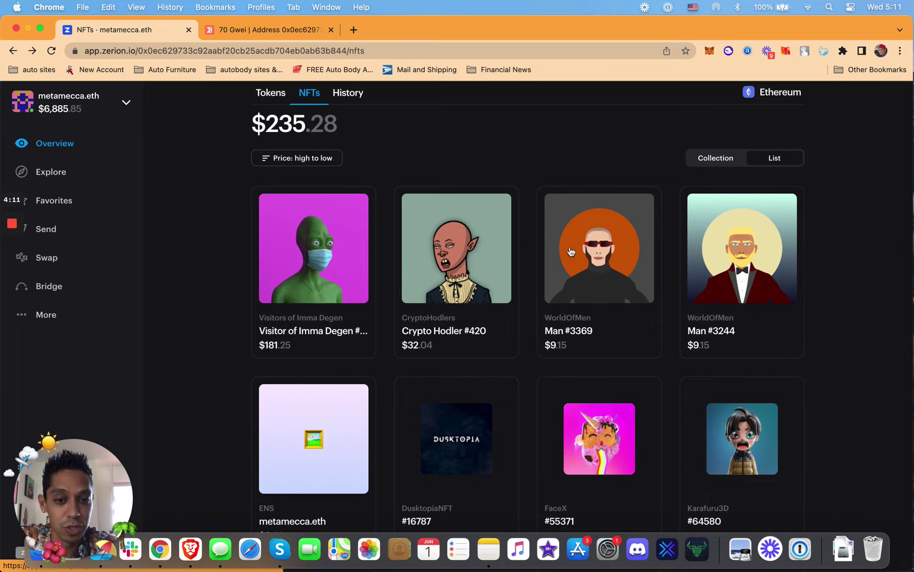
{"action": "scroll", "coordinate": [559, 233], "scroll_direction": "down", "scroll_amount": 6}
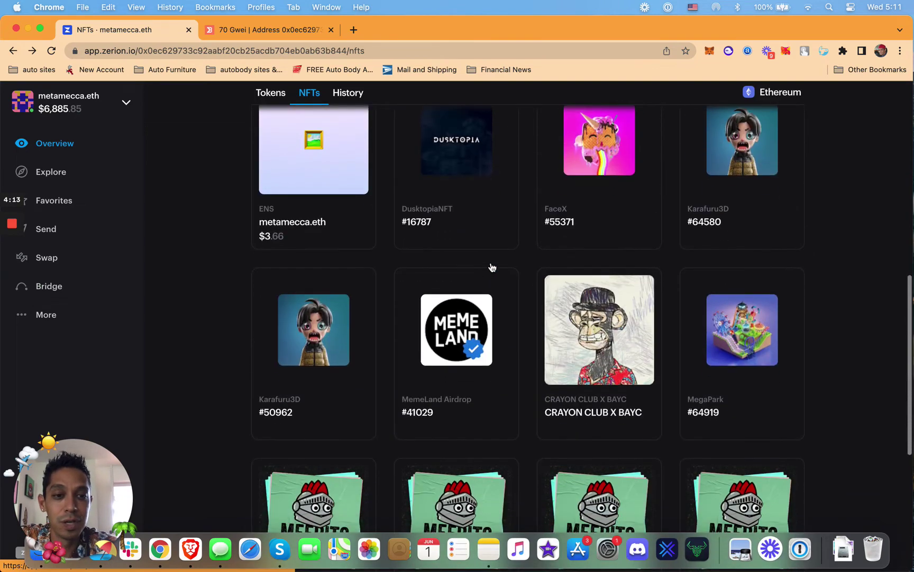
{"action": "scroll", "coordinate": [598, 352], "scroll_direction": "down", "scroll_amount": 2}
{"action": "scroll", "coordinate": [598, 351], "scroll_direction": "down", "scroll_amount": 3}
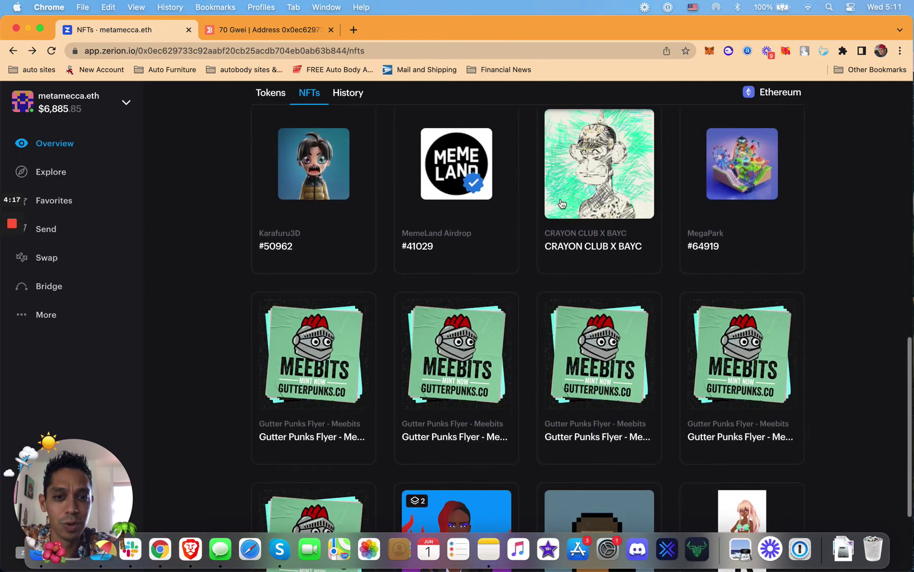
{"action": "scroll", "coordinate": [569, 185], "scroll_direction": "up", "scroll_amount": 12}
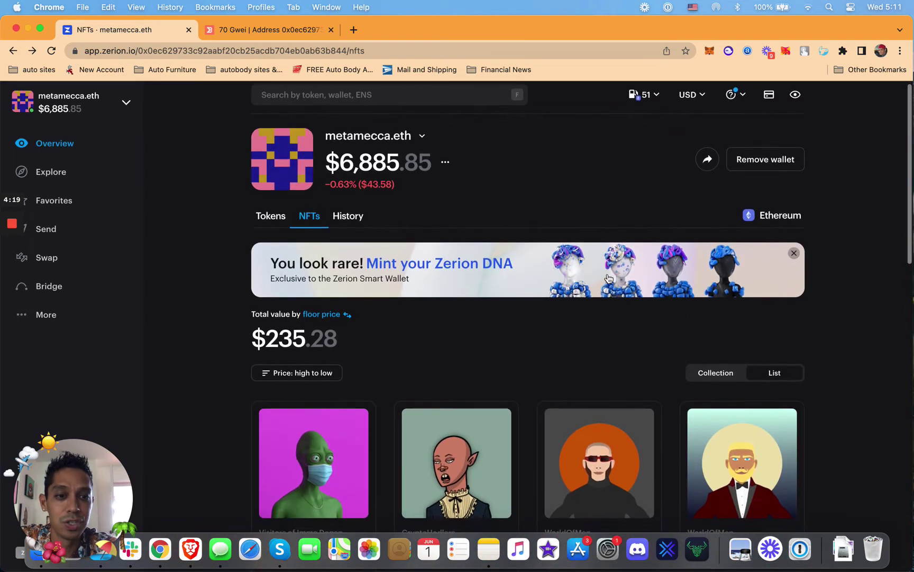
Step: Open the History tab and expand the May 28, 2022 DusktopiaNFT #21078 receipt
{"action": "scroll", "coordinate": [608, 278], "scroll_direction": "down", "scroll_amount": 1}
{"action": "left_click", "coordinate": [350, 199]}
{"action": "scroll", "coordinate": [533, 357], "scroll_direction": "down", "scroll_amount": 3}
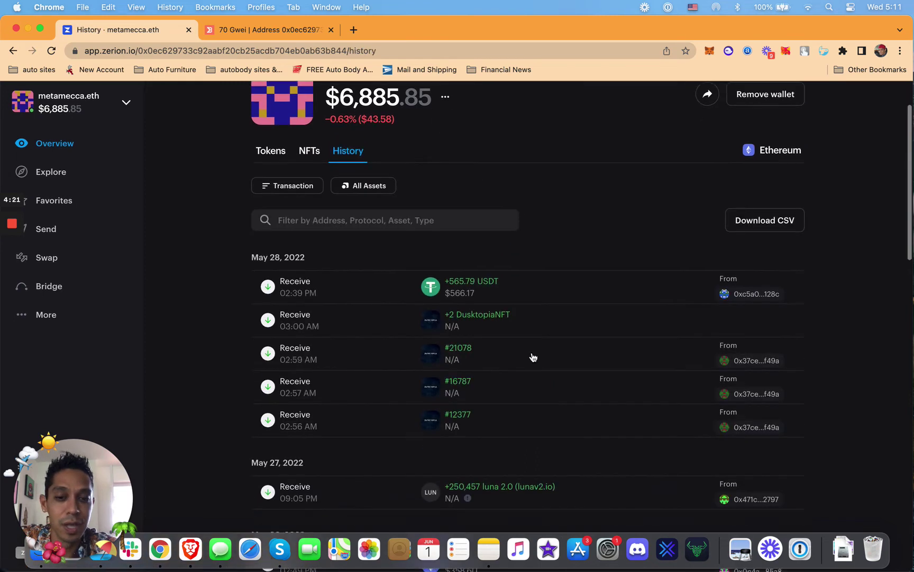
{"action": "scroll", "coordinate": [533, 358], "scroll_direction": "down", "scroll_amount": 1}
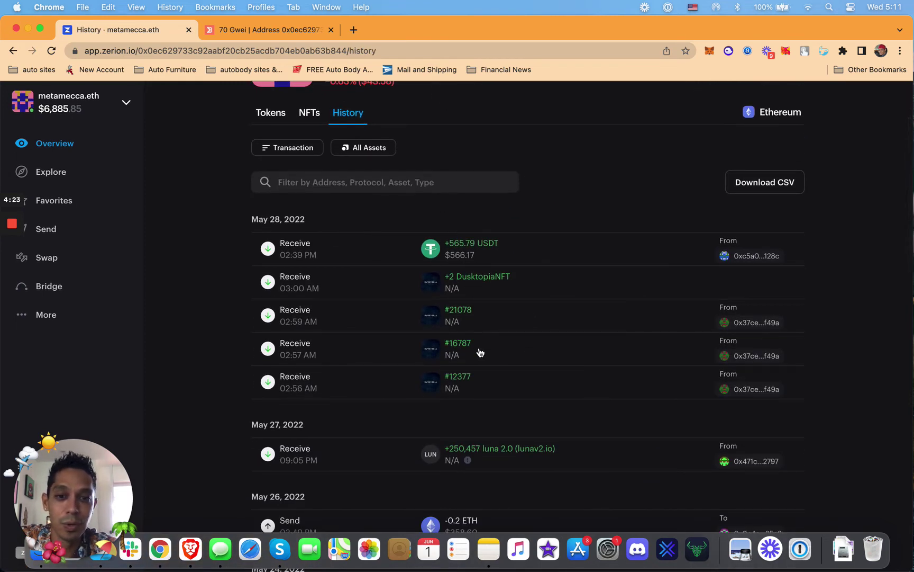
{"action": "scroll", "coordinate": [476, 328], "scroll_direction": "down", "scroll_amount": 2}
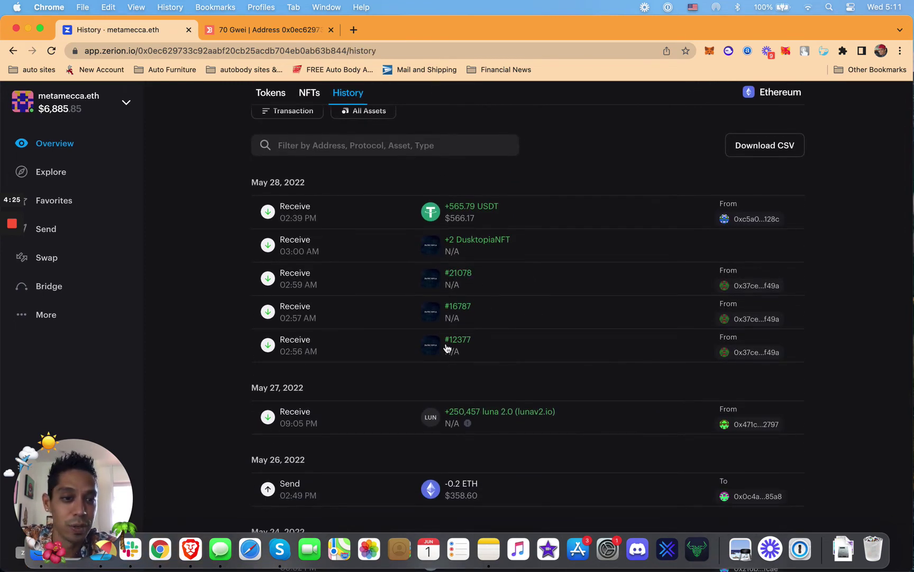
{"action": "scroll", "coordinate": [414, 259], "scroll_direction": "up", "scroll_amount": 3}
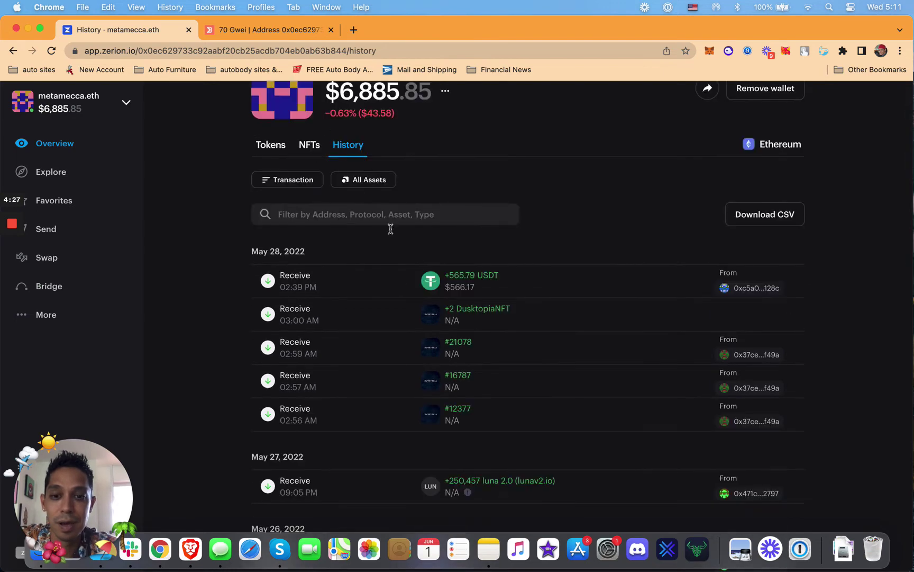
{"action": "scroll", "coordinate": [414, 259], "scroll_direction": "down", "scroll_amount": 2}
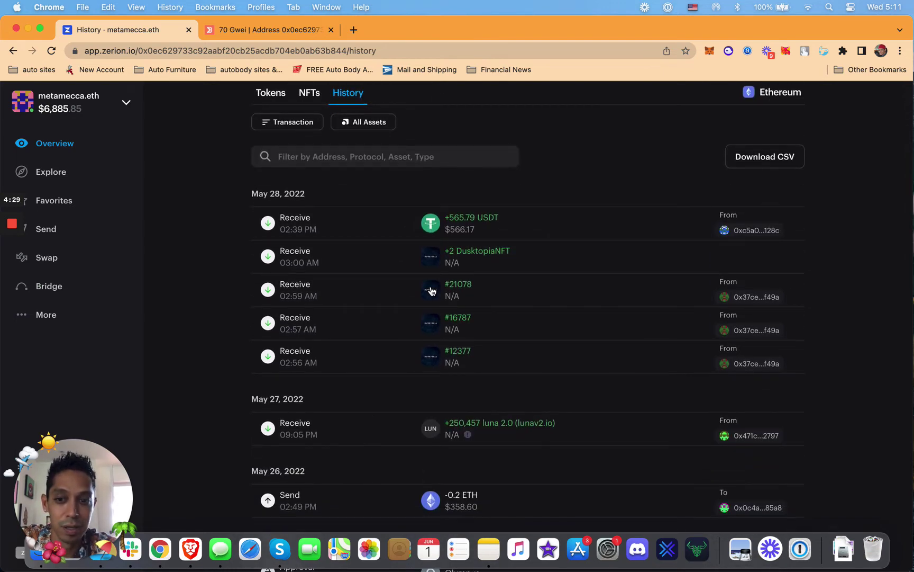
{"action": "left_click", "coordinate": [432, 291]}
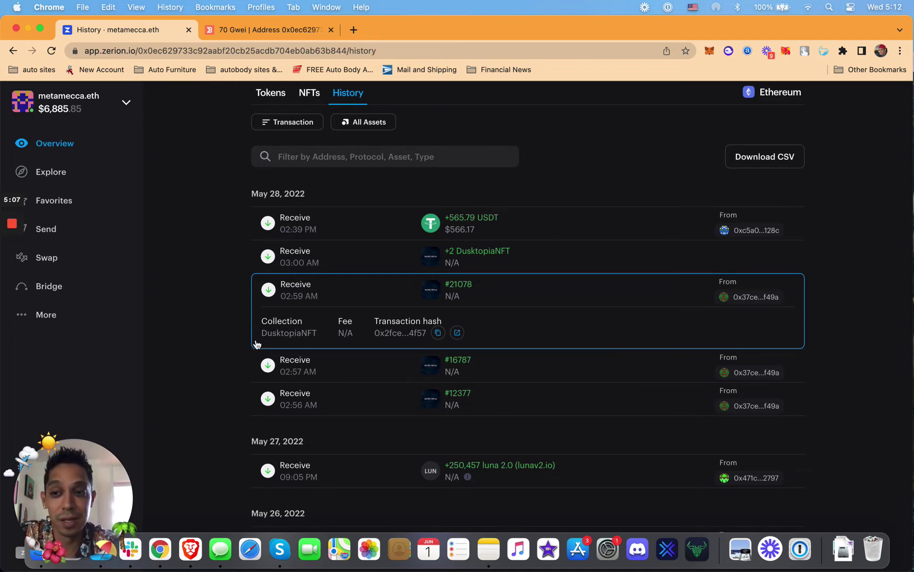
{"action": "scroll", "coordinate": [256, 344], "scroll_direction": "up", "scroll_amount": 3}
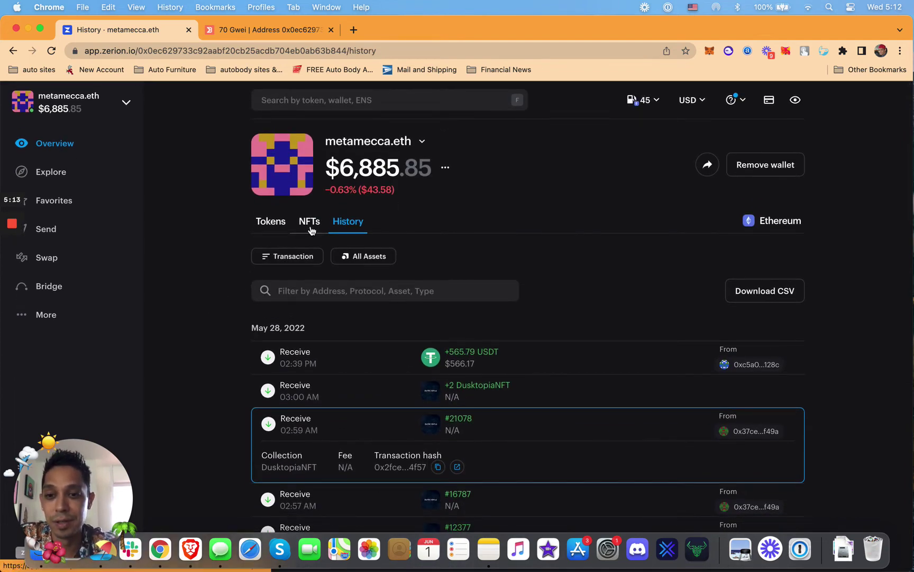
Step: Return to the Tokens overview showing $6,885.85, then open the connected wallets dropdown
{"action": "left_click", "coordinate": [281, 228]}
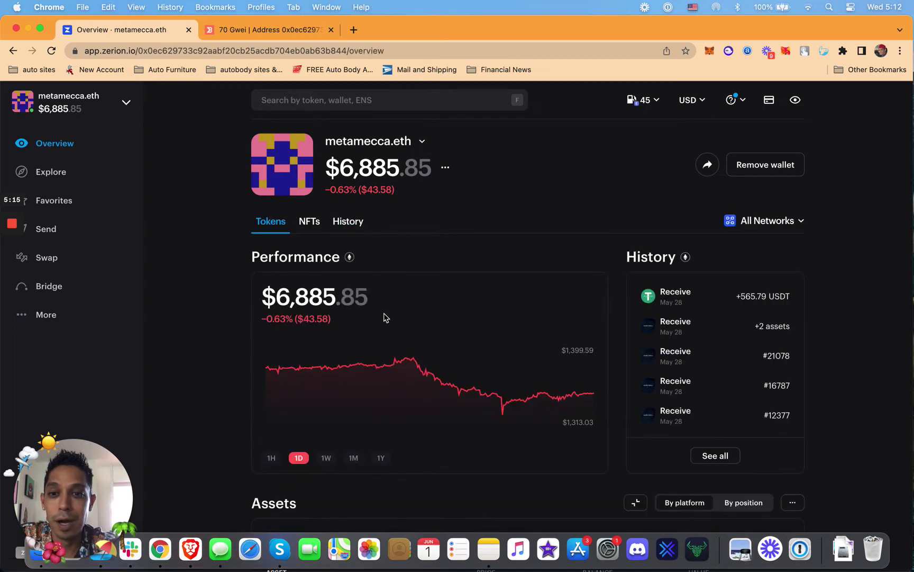
{"action": "scroll", "coordinate": [384, 318], "scroll_direction": "down", "scroll_amount": 1}
{"action": "scroll", "coordinate": [384, 317], "scroll_direction": "down", "scroll_amount": 3}
{"action": "scroll", "coordinate": [384, 317], "scroll_direction": "up", "scroll_amount": 4}
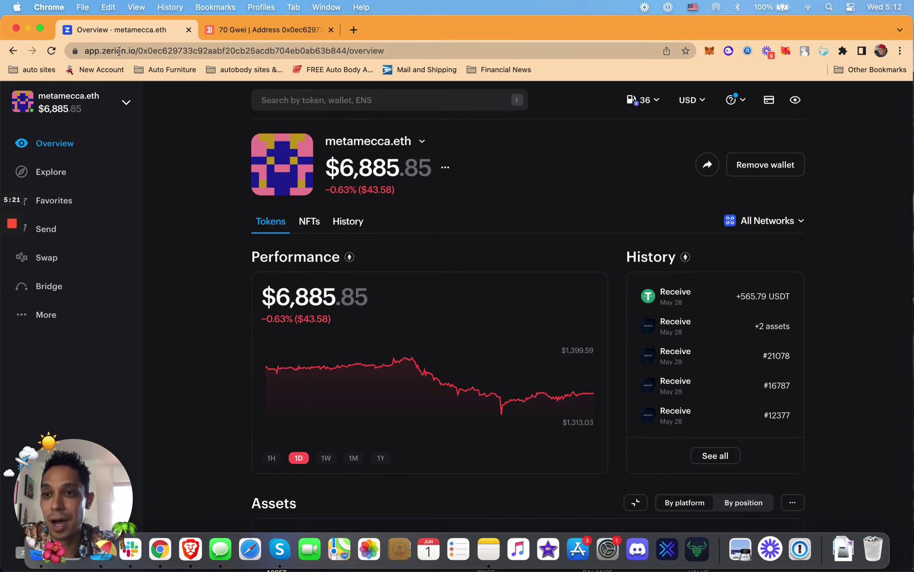
{"action": "left_click", "coordinate": [221, 32]}
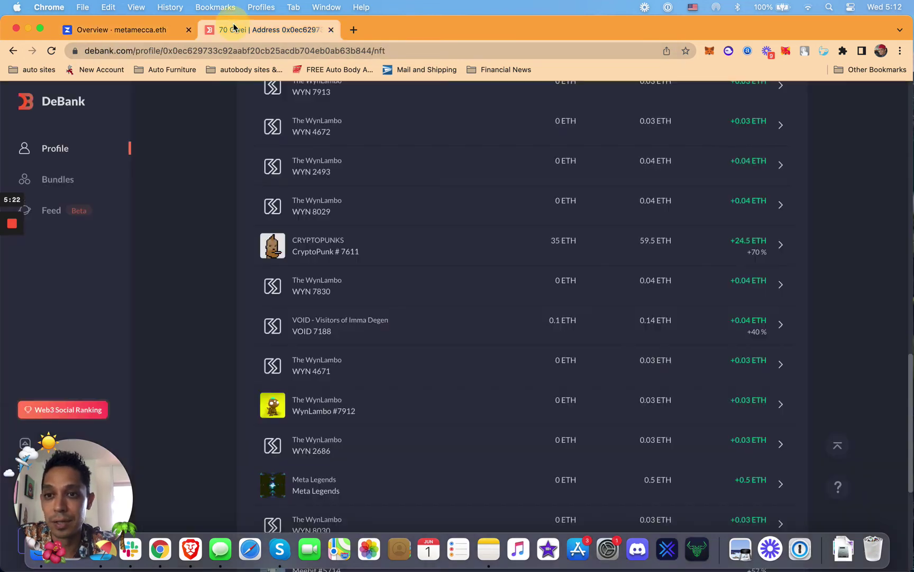
{"action": "left_click", "coordinate": [145, 32]}
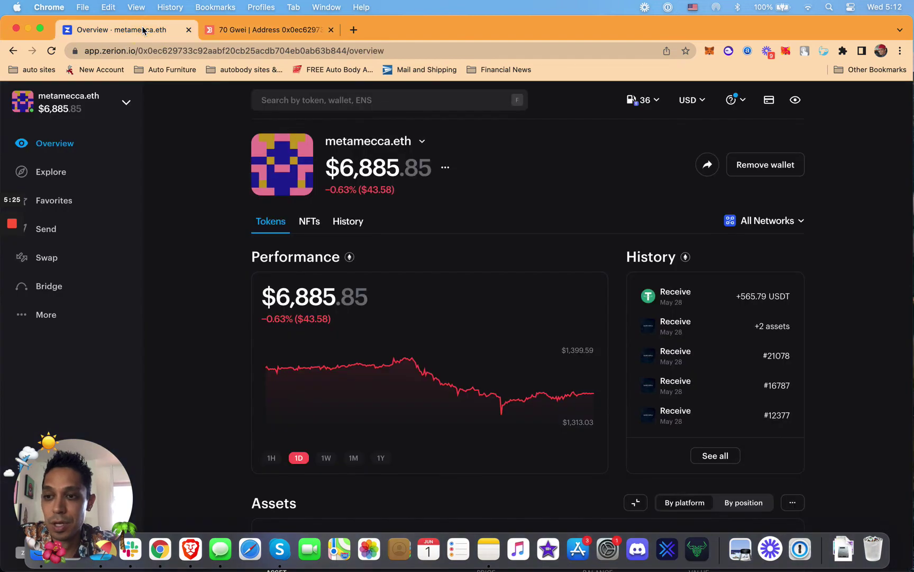
{"action": "left_click", "coordinate": [121, 105]}
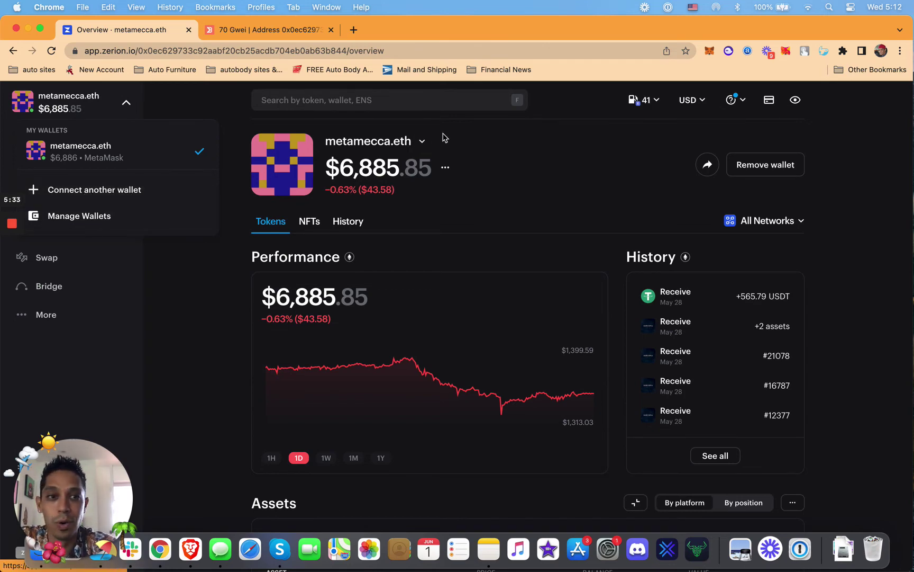
Step: Switch MetaMask to Account 2, connect it to app.zerion.io, and close the popup
{"action": "left_click", "coordinate": [710, 52]}
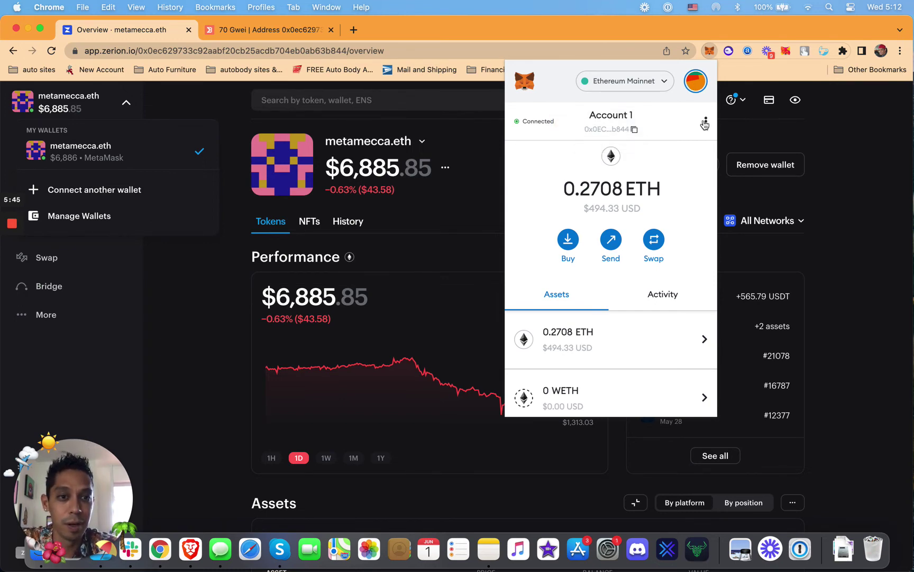
{"action": "left_click", "coordinate": [695, 85]}
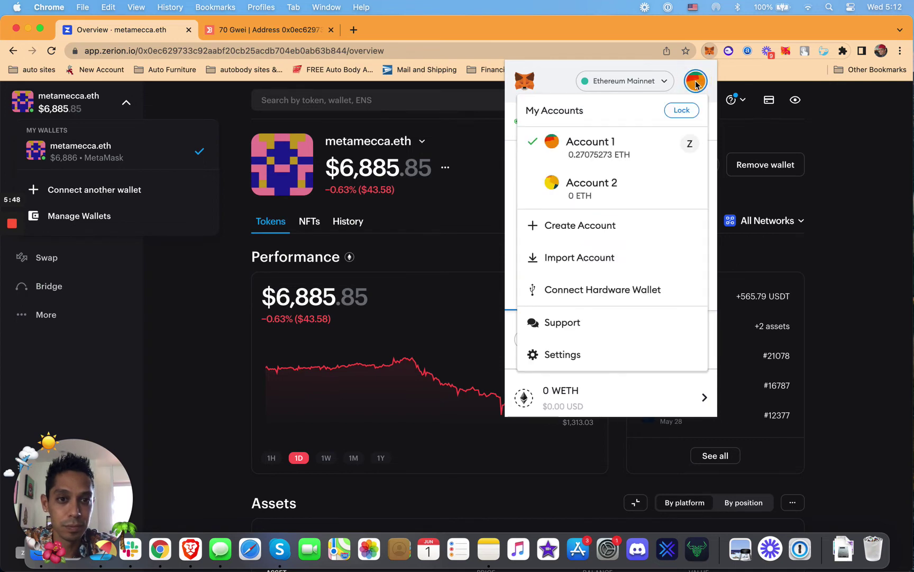
{"action": "left_click", "coordinate": [592, 196]}
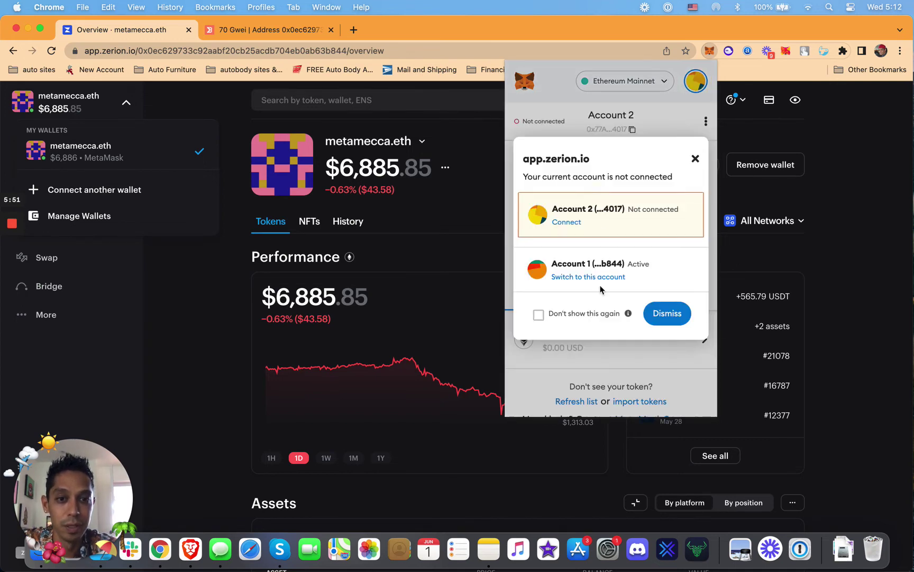
{"action": "left_click", "coordinate": [564, 224]}
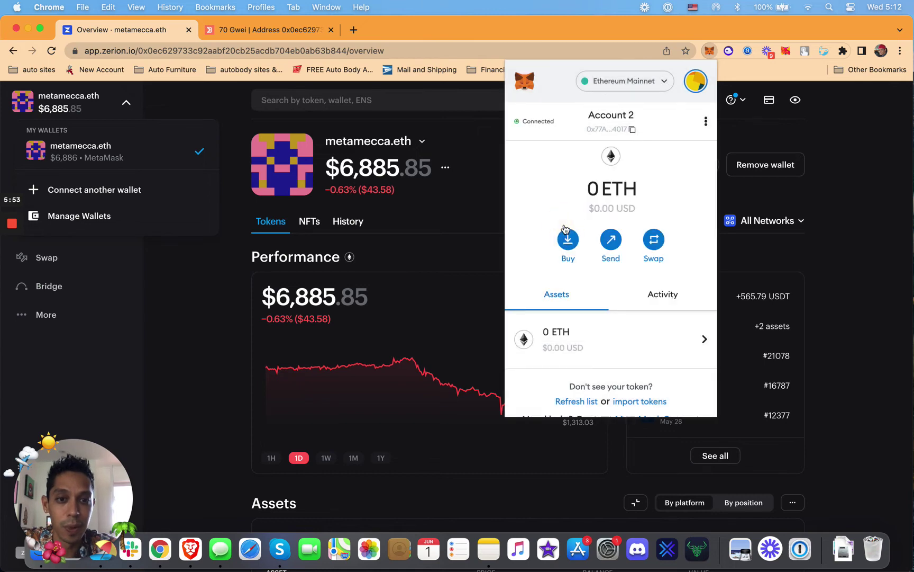
{"action": "left_click", "coordinate": [484, 194]}
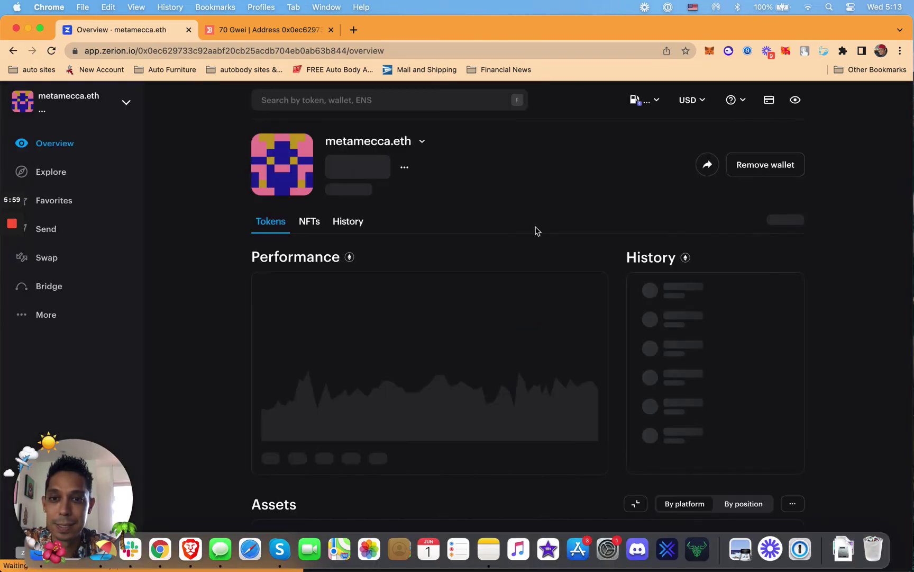
Step: Remove the tracked wallet from Zerion, copy the Account 2 address, and reload the page
{"action": "left_click", "coordinate": [778, 165]}
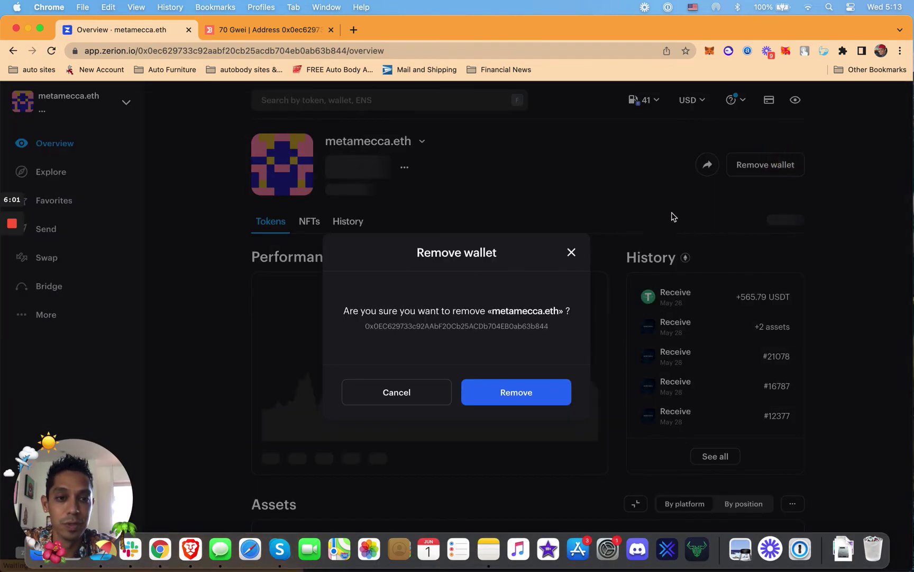
{"action": "left_click", "coordinate": [538, 397]}
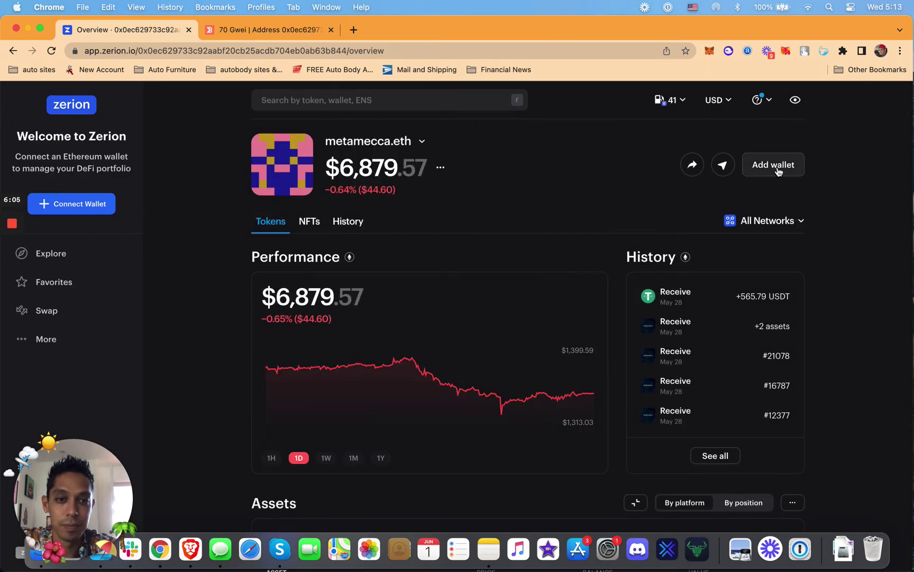
{"action": "left_click", "coordinate": [709, 51]}
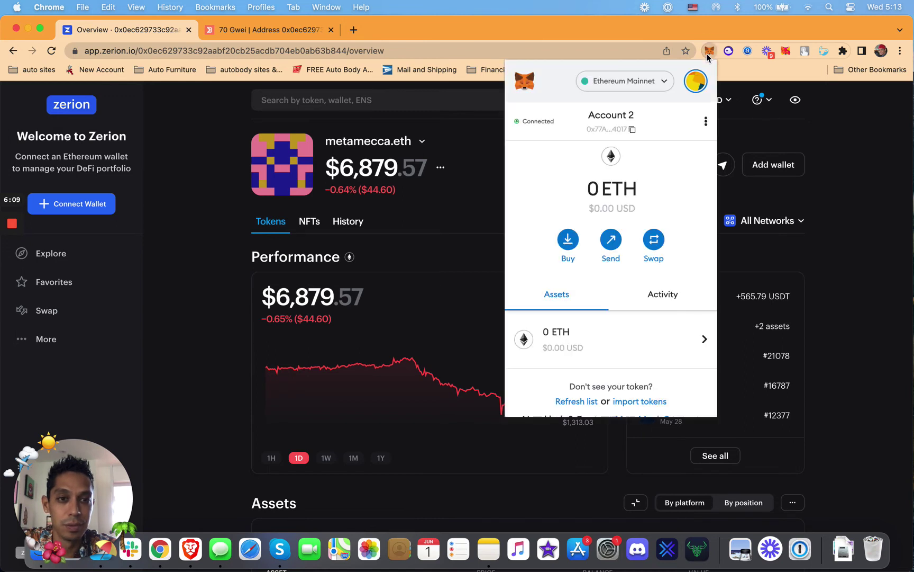
{"action": "left_click", "coordinate": [623, 131]}
{"action": "left_click", "coordinate": [484, 185]}
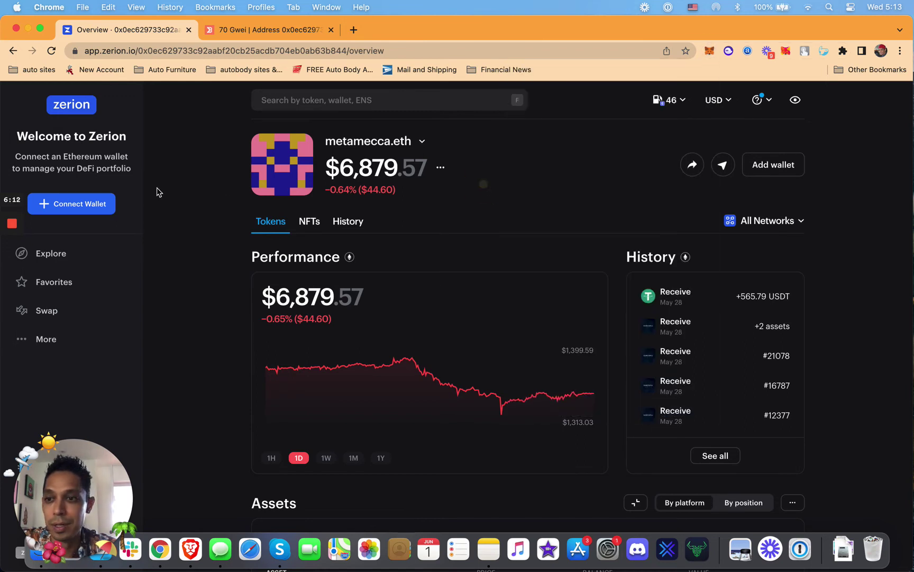
{"action": "left_click", "coordinate": [51, 51]}
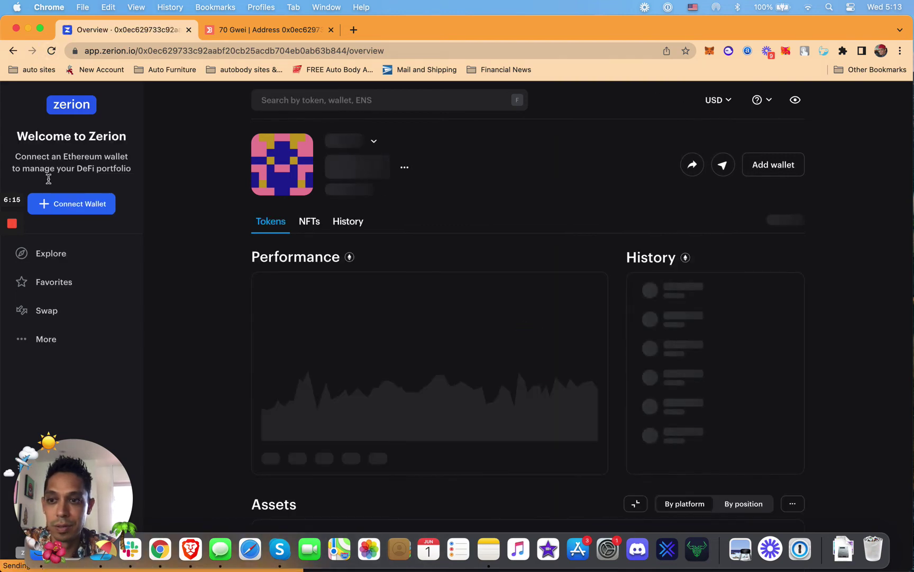
Step: Connect the MetaMask wallet and dismiss the Buy Crypto With Fiat offer, leaving a $0.00 overview
{"action": "left_click", "coordinate": [53, 204]}
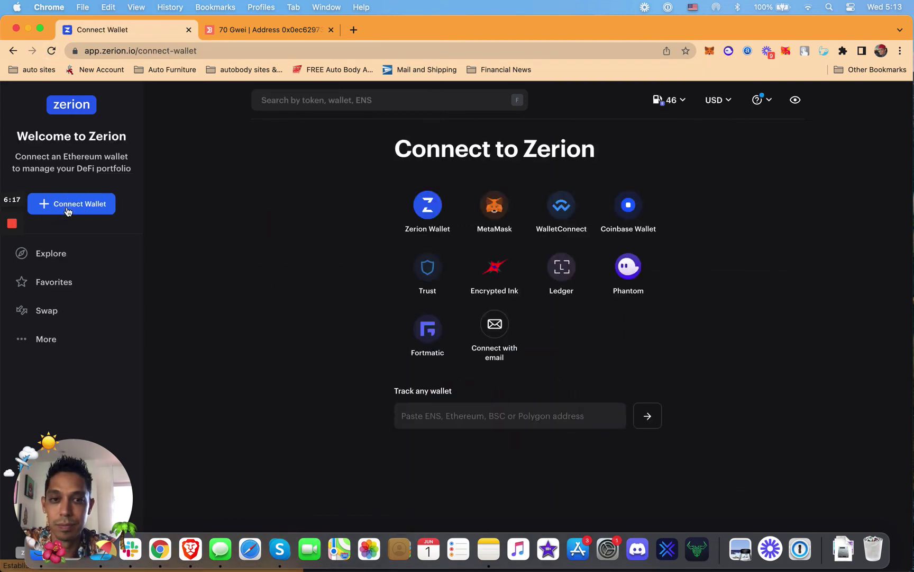
{"action": "left_click", "coordinate": [490, 239]}
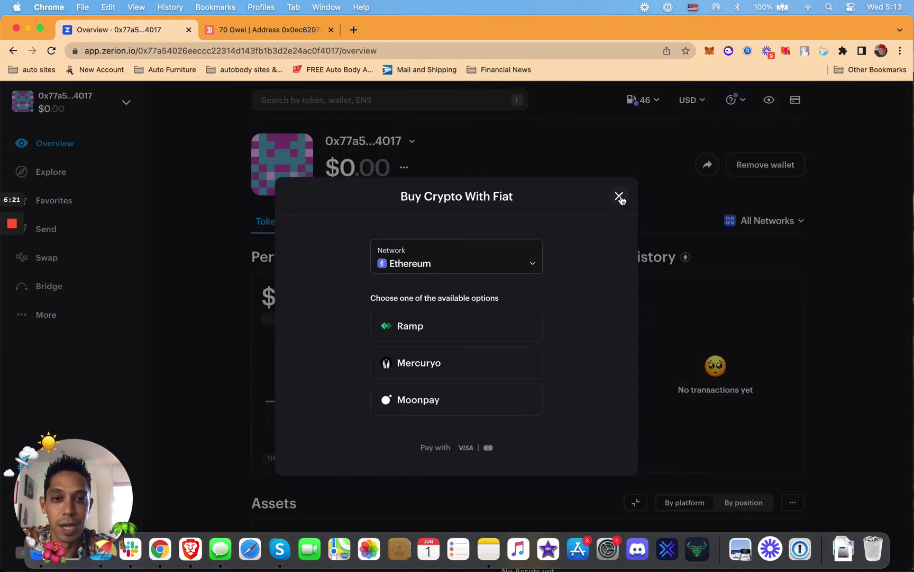
{"action": "left_click", "coordinate": [619, 197]}
{"action": "scroll", "coordinate": [516, 343], "scroll_direction": "down", "scroll_amount": 2}
{"action": "scroll", "coordinate": [517, 343], "scroll_direction": "up", "scroll_amount": 2}
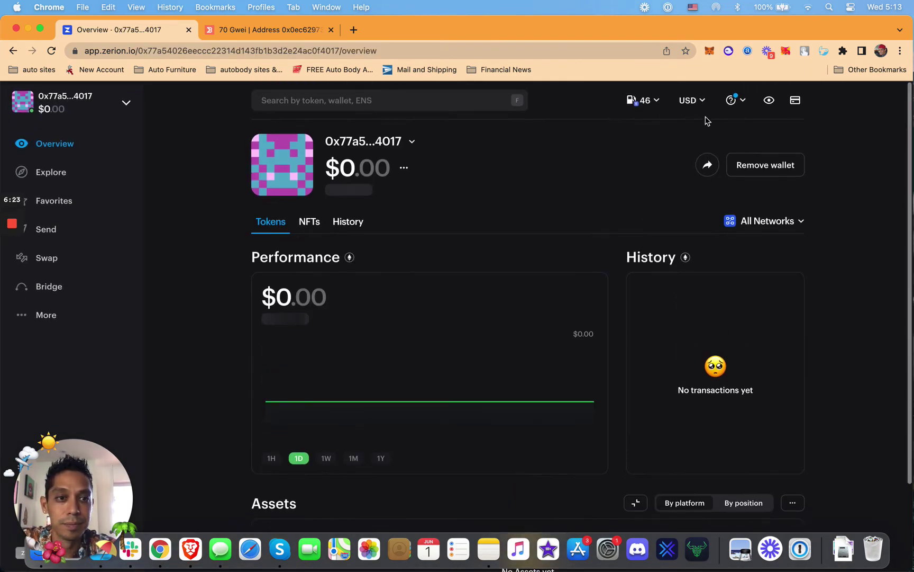
Step: Create a new MetaMask account named 'New Wallet'
{"action": "left_click", "coordinate": [710, 52]}
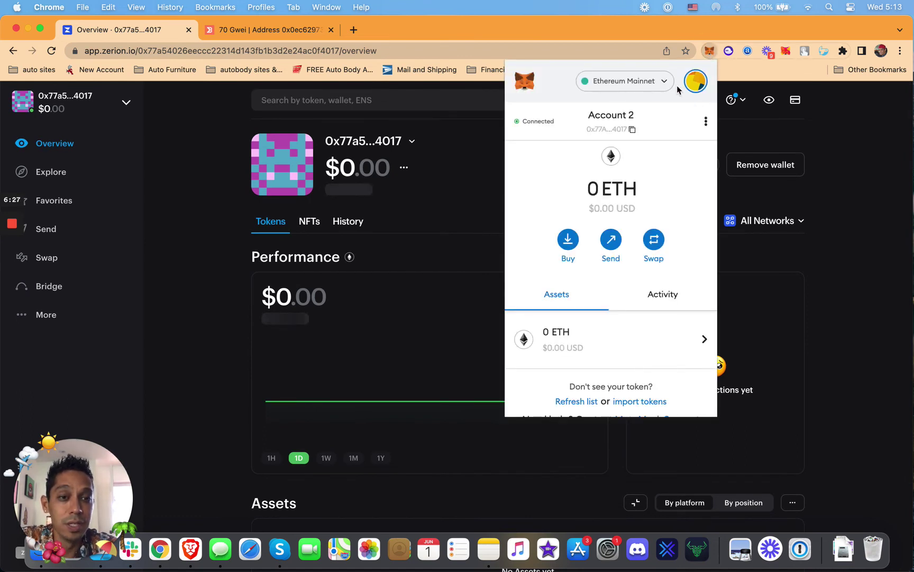
{"action": "left_click", "coordinate": [695, 82]}
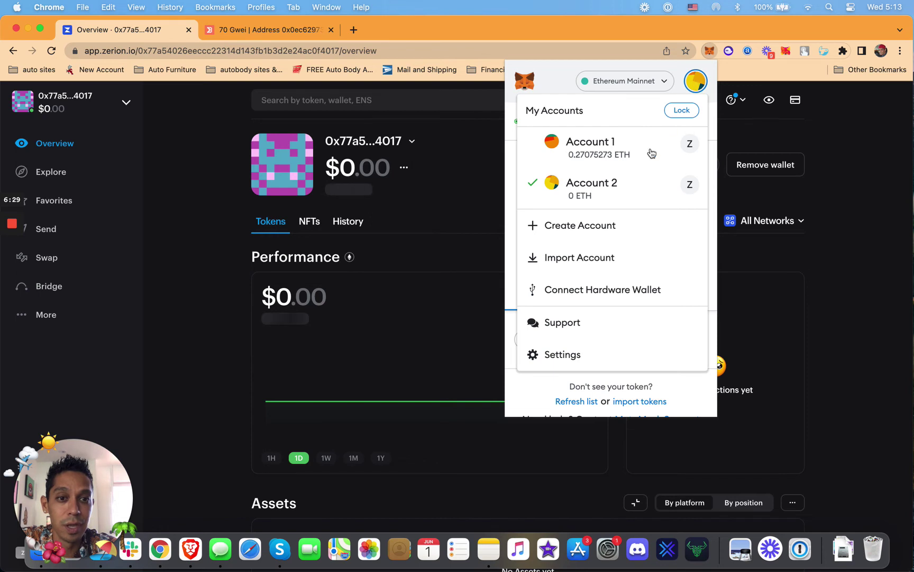
{"action": "left_click", "coordinate": [606, 226]}
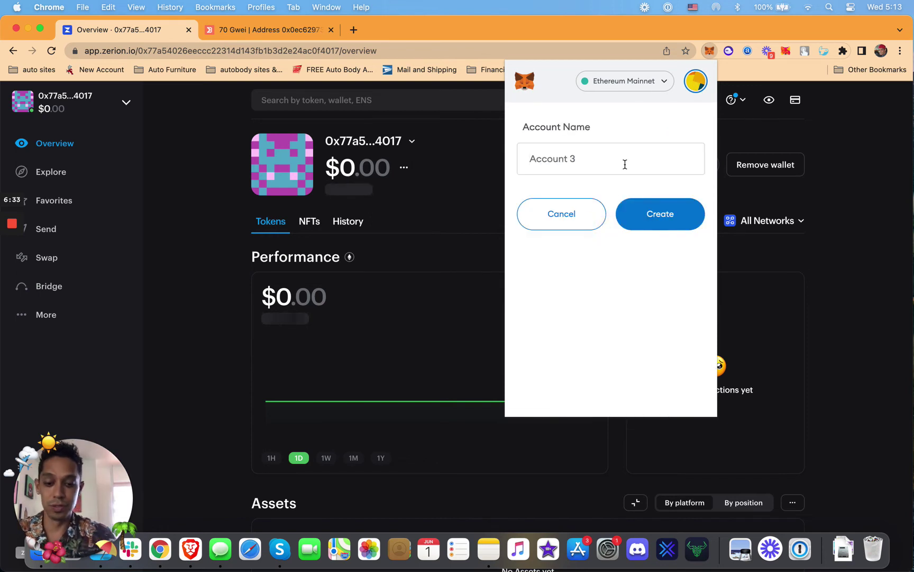
{"action": "type", "text": "New Wallet"}
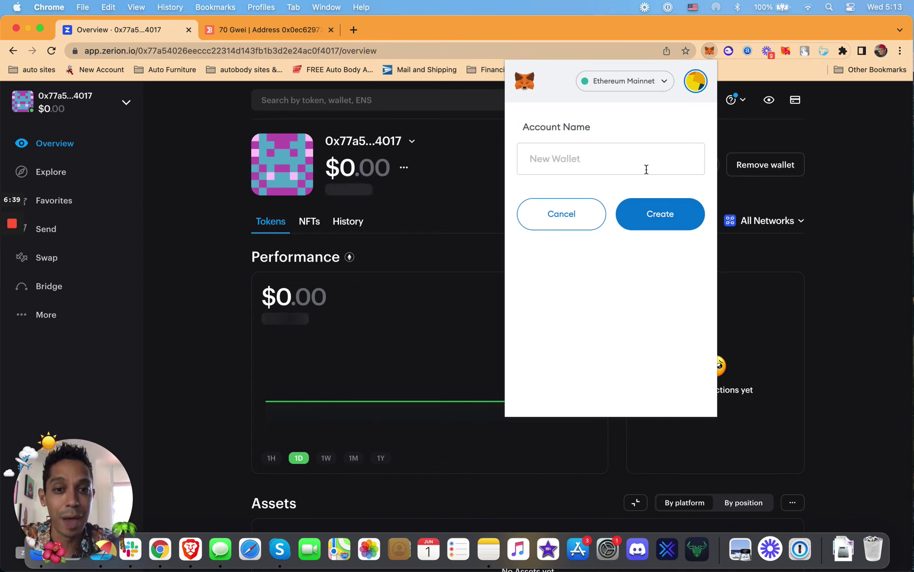
{"action": "left_click", "coordinate": [666, 215]}
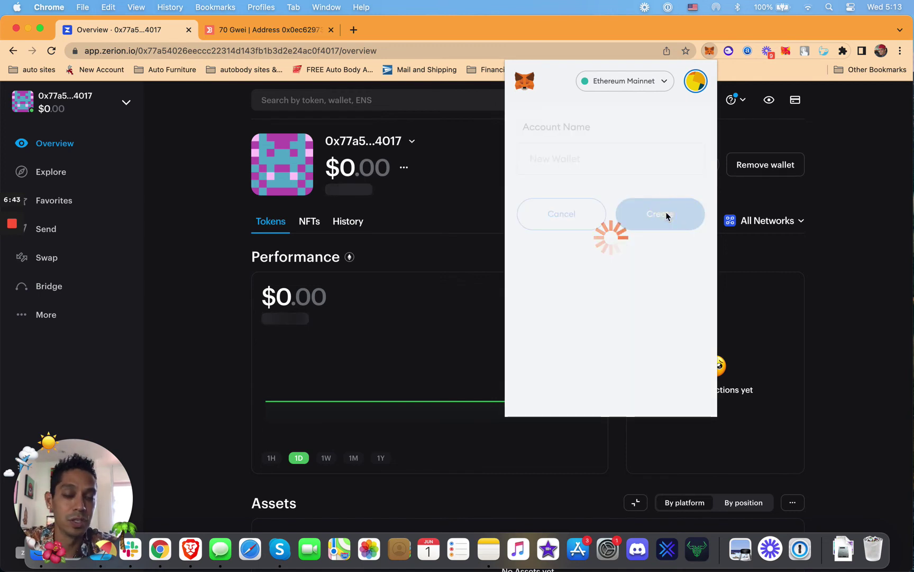
Step: Make New Wallet the active account, dismissing the not-connected notice, then close the popup
{"action": "left_click", "coordinate": [696, 81]}
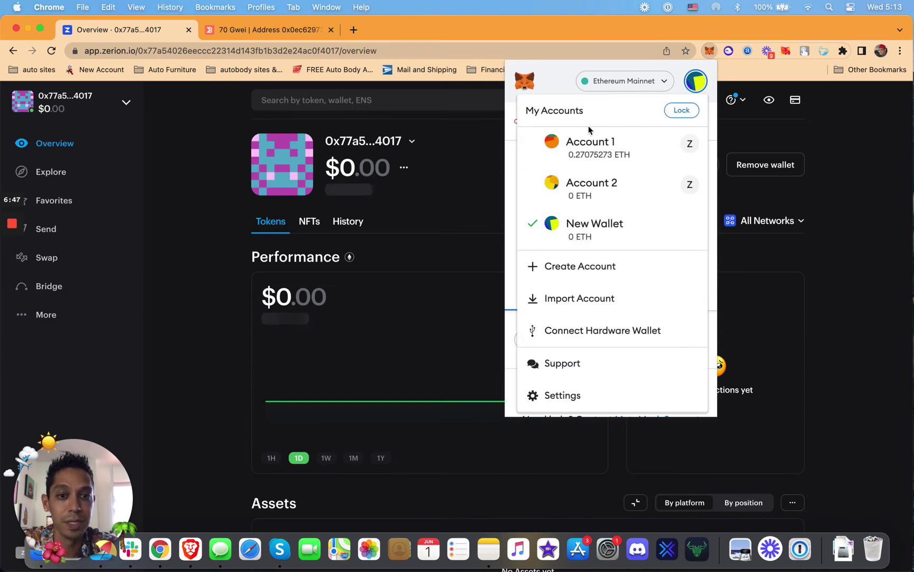
{"action": "left_click", "coordinate": [582, 233]}
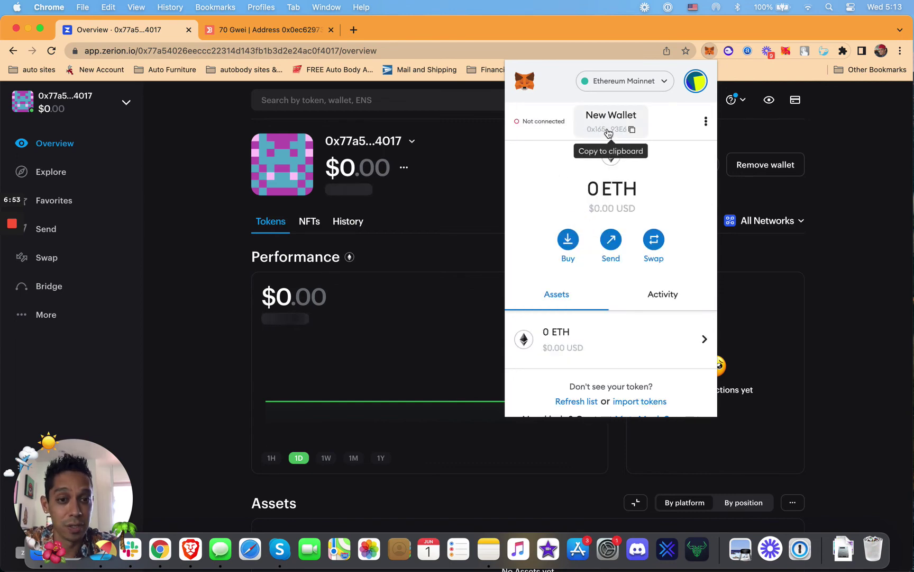
{"action": "left_click", "coordinate": [689, 84]}
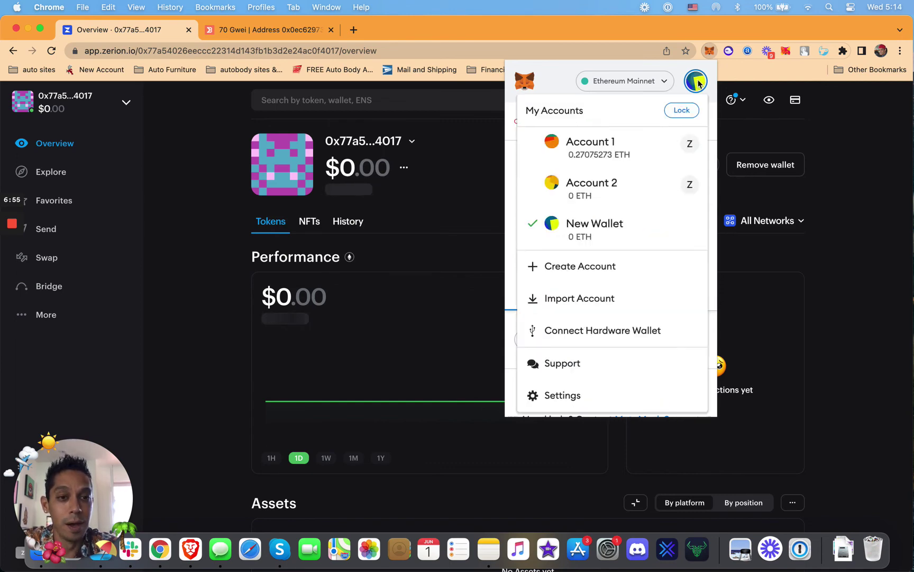
{"action": "left_click", "coordinate": [567, 188]}
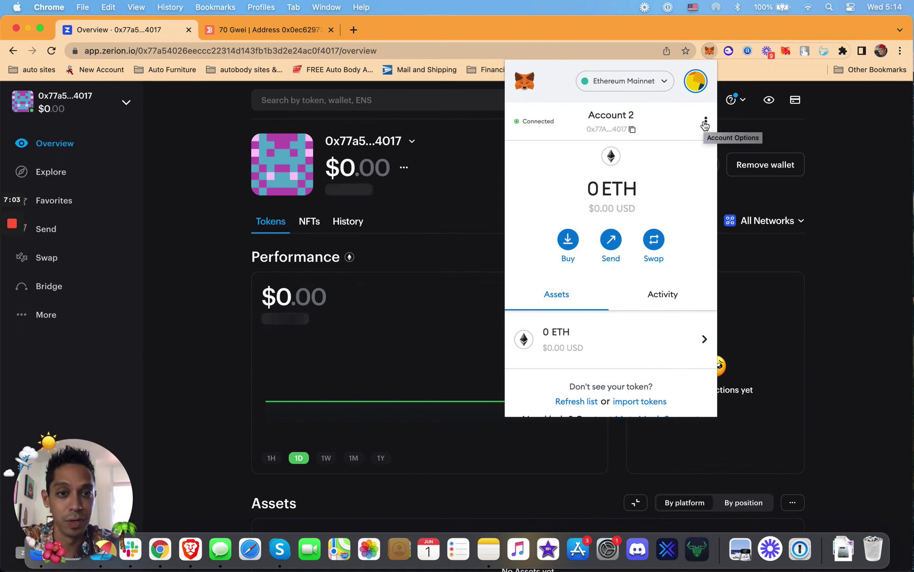
{"action": "left_click", "coordinate": [697, 85]}
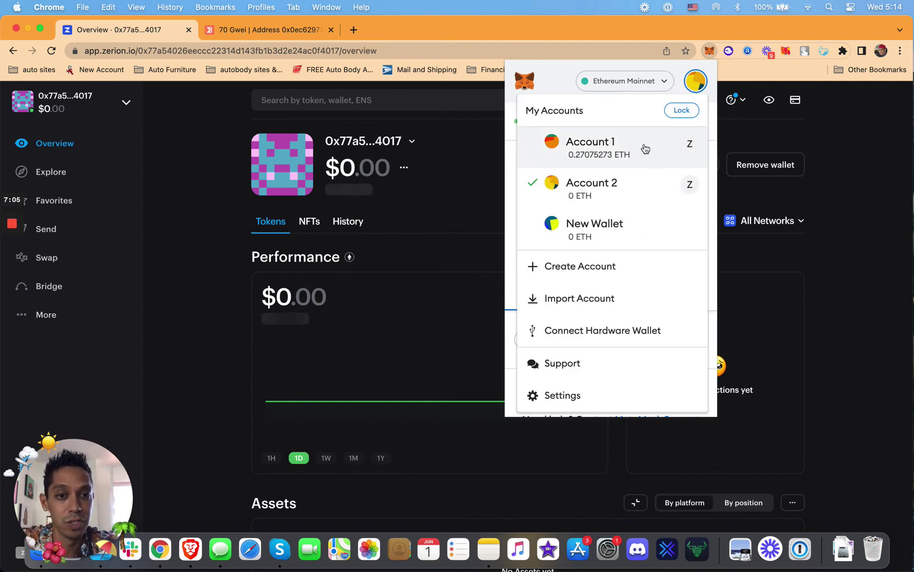
{"action": "left_click", "coordinate": [623, 228]}
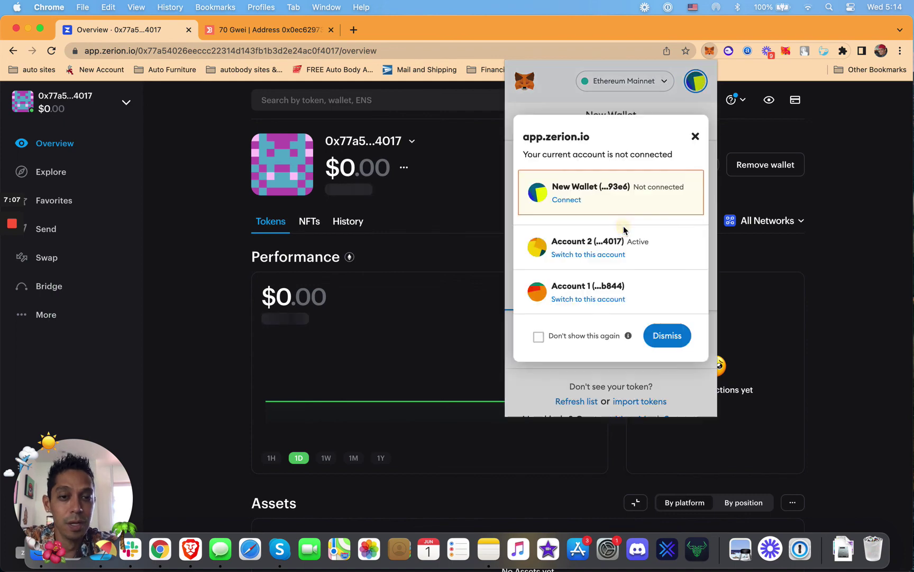
{"action": "left_click", "coordinate": [696, 137]}
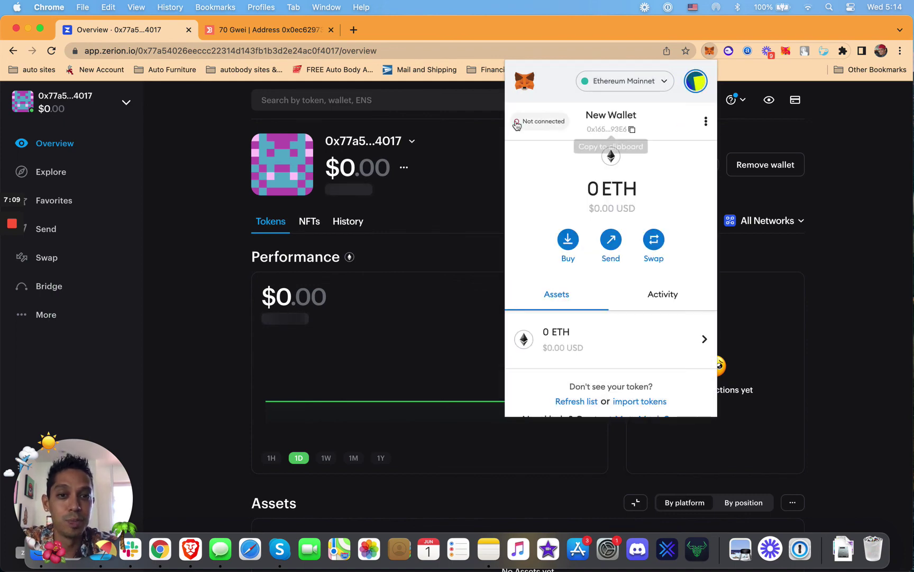
{"action": "left_click", "coordinate": [465, 147]}
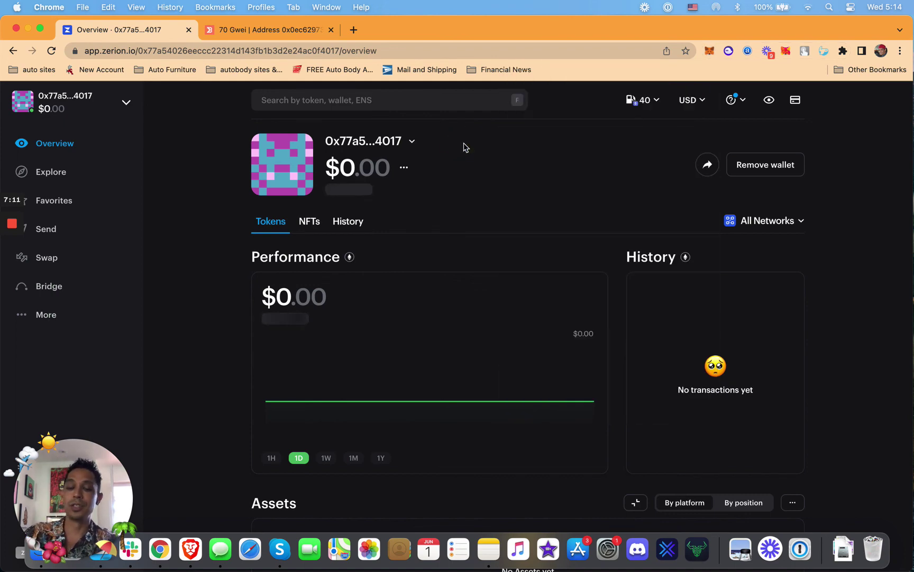